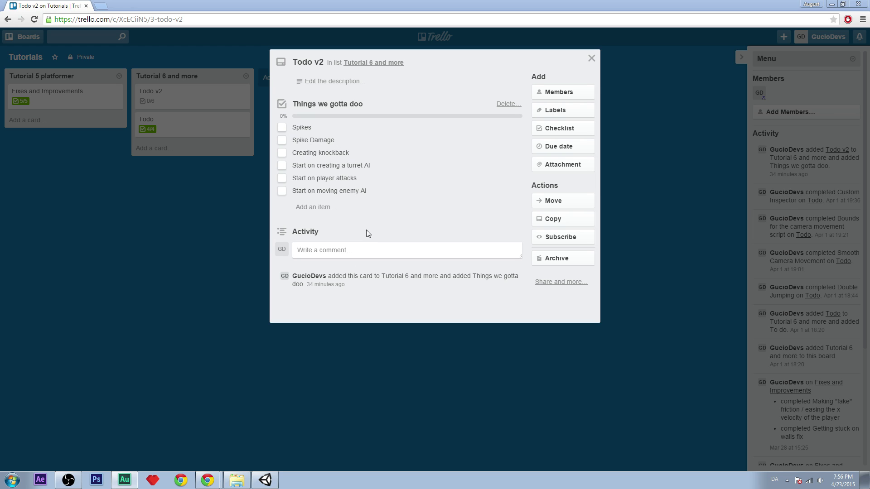
With the Todo v2 checklist showing, open File Explorer from the taskbar
click(239, 483)
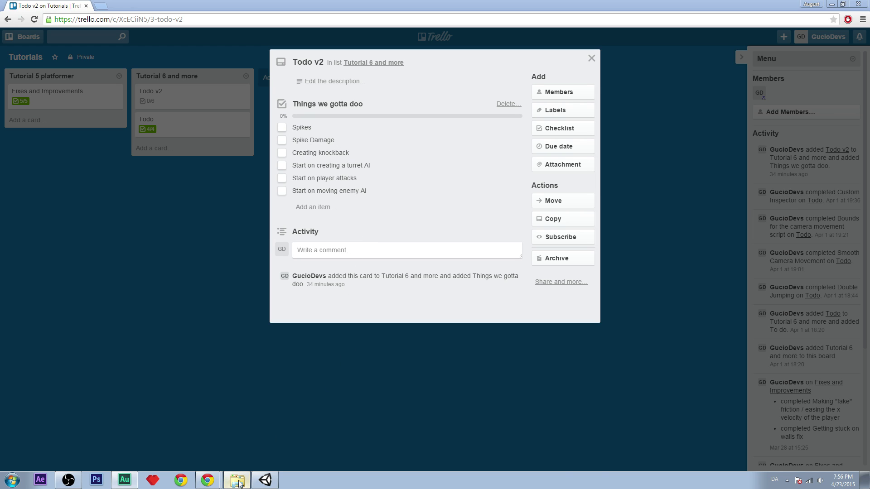
Run the demo build from IndieGames!\Builds\Tutorial Spikes demo and start it with the chosen settings
drag(343, 358, 346, 150)
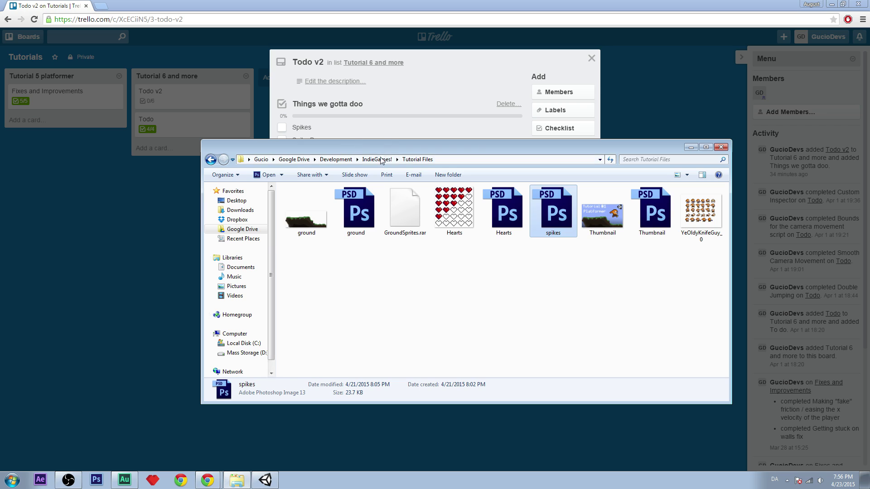
click(377, 160)
double_click(316, 228)
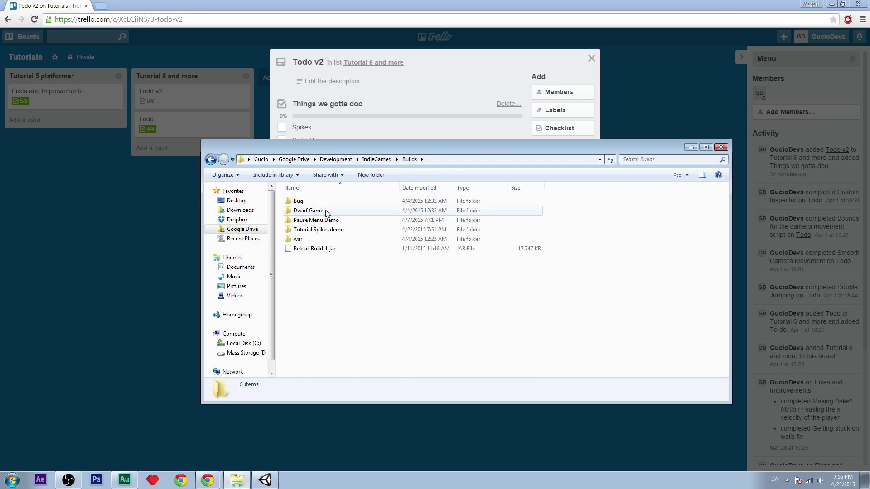
double_click(326, 230)
click(310, 211)
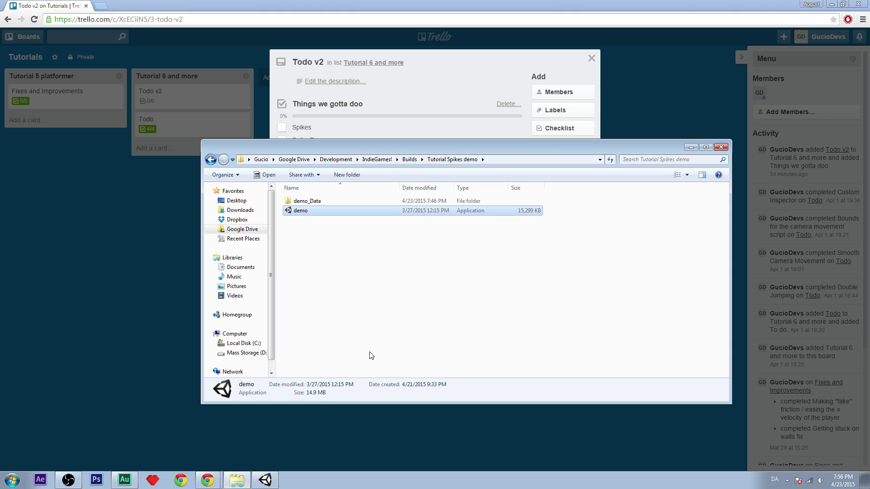
key(Return)
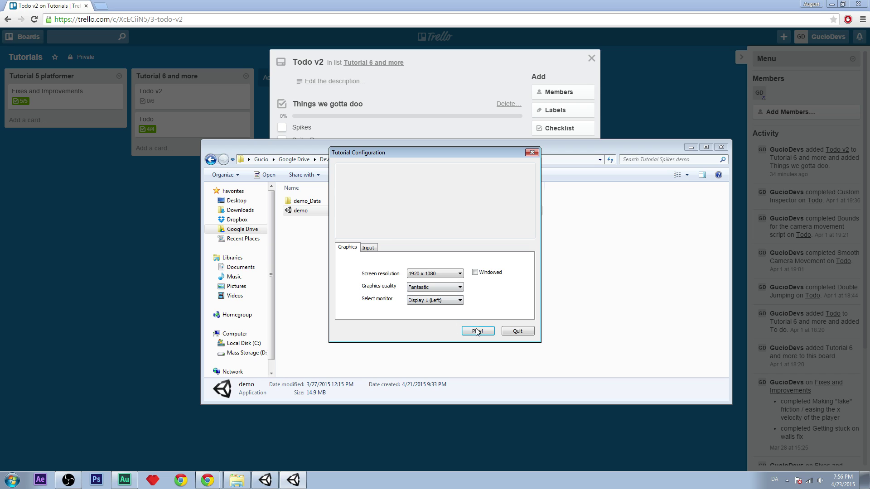
click(477, 331)
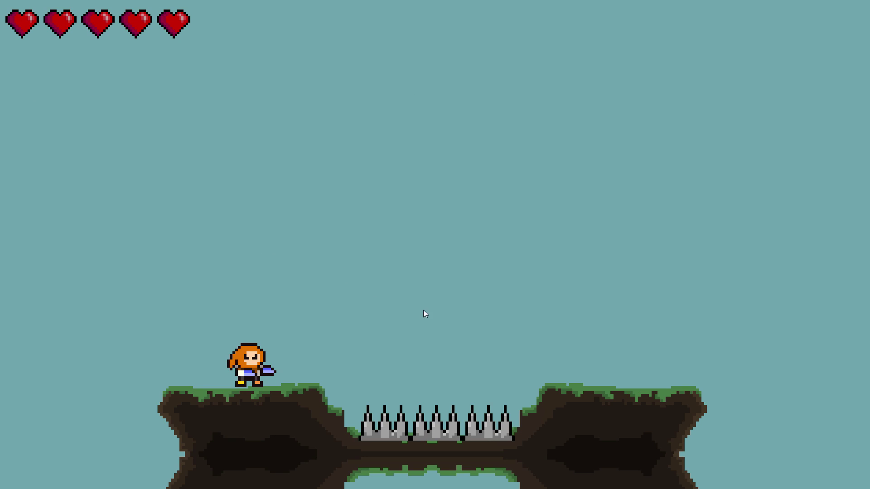
Run the character back and forth using the arrow and A/D keys
key(Right)
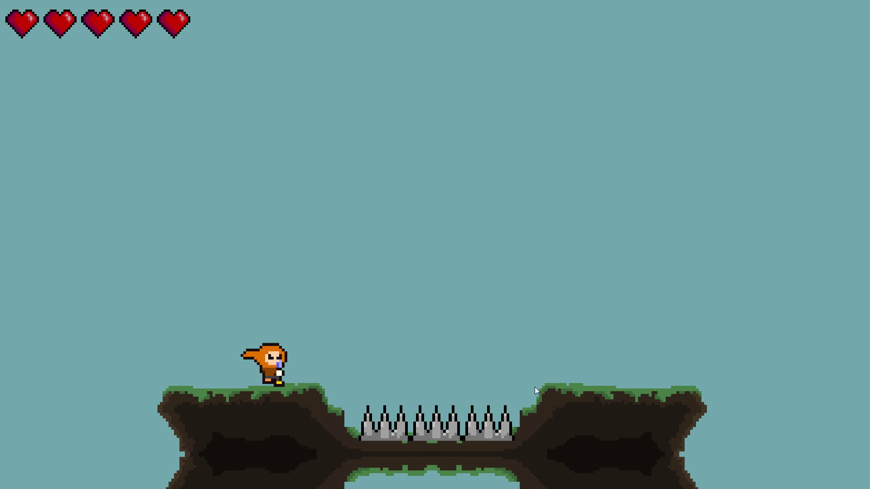
key(Left)
key(Right)
key(Left)
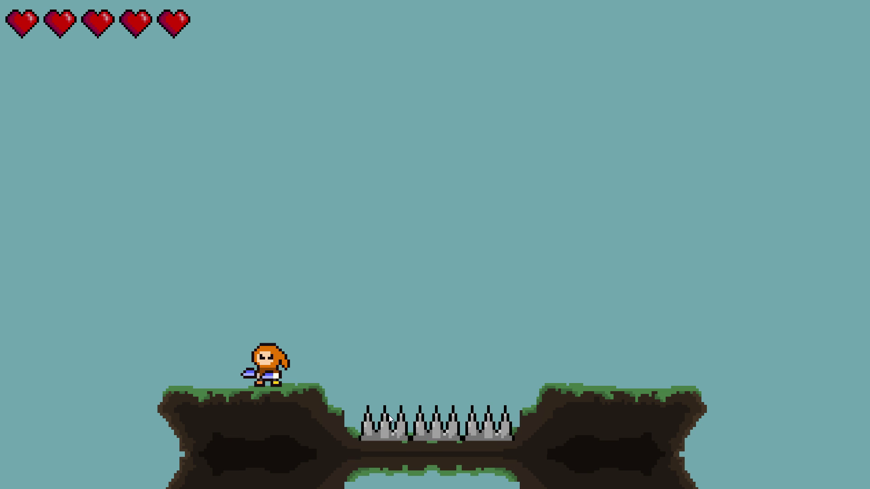
key(d)
key(a)
key(d)
key(a)
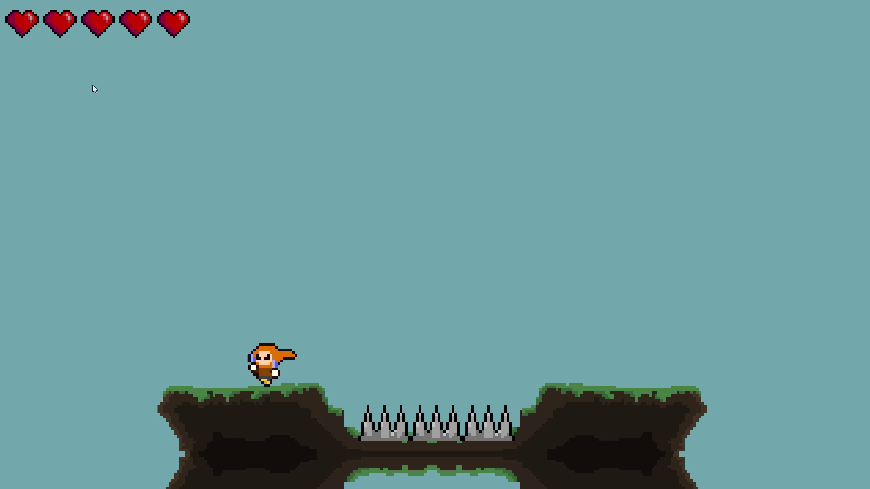
key(Right)
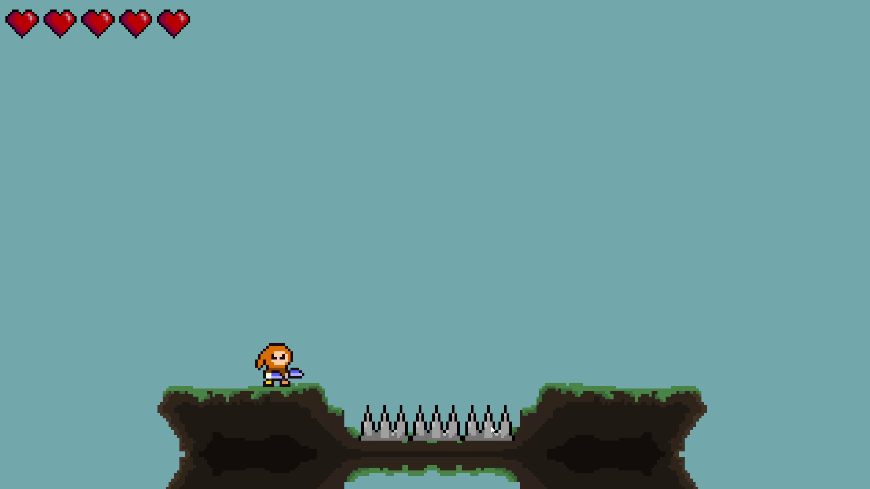
Jump repeatedly onto the spike pit, losing hearts and respawning, then quit the game
key(Right)
key(space)
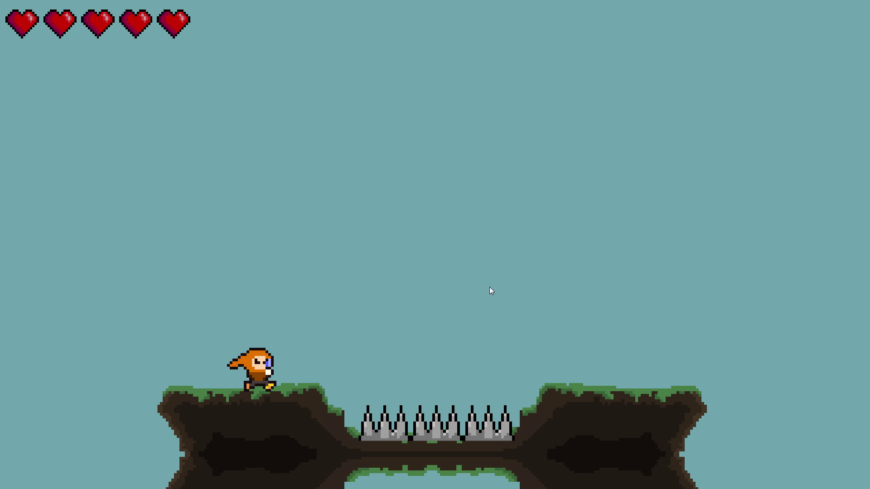
key(Right)
key(Right)
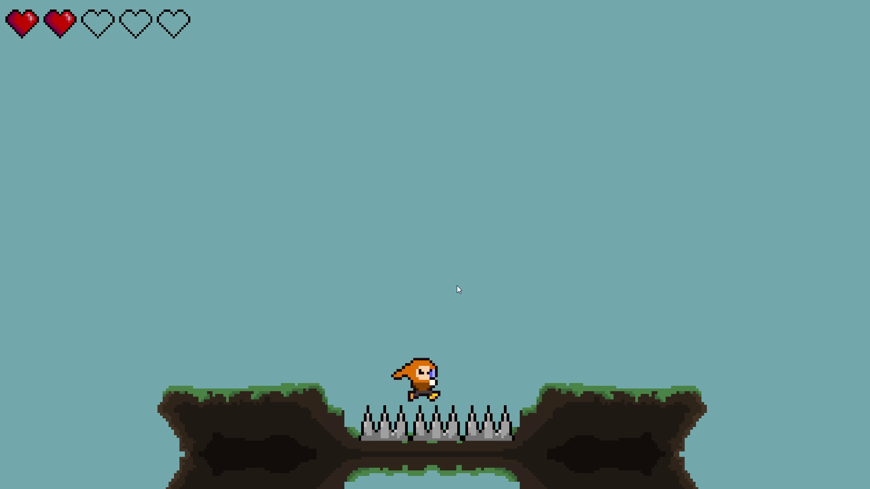
key(Right)
key(space)
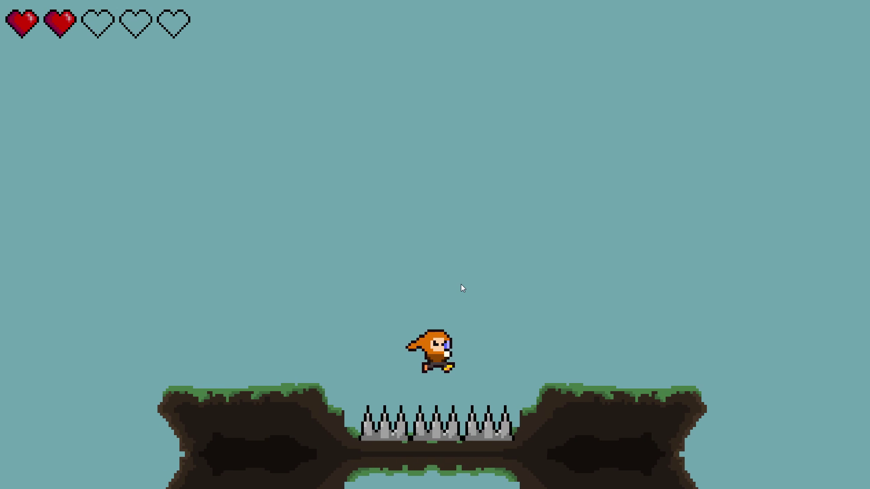
key(Right)
key(space)
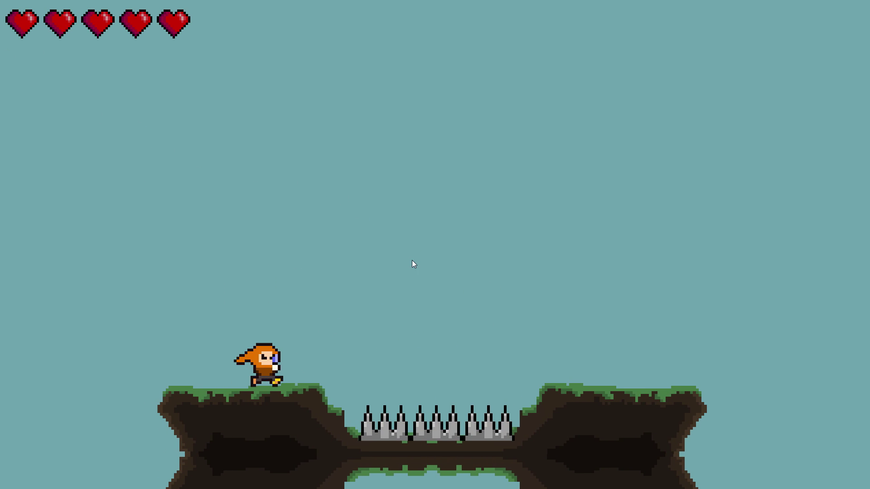
key(Right)
key(space)
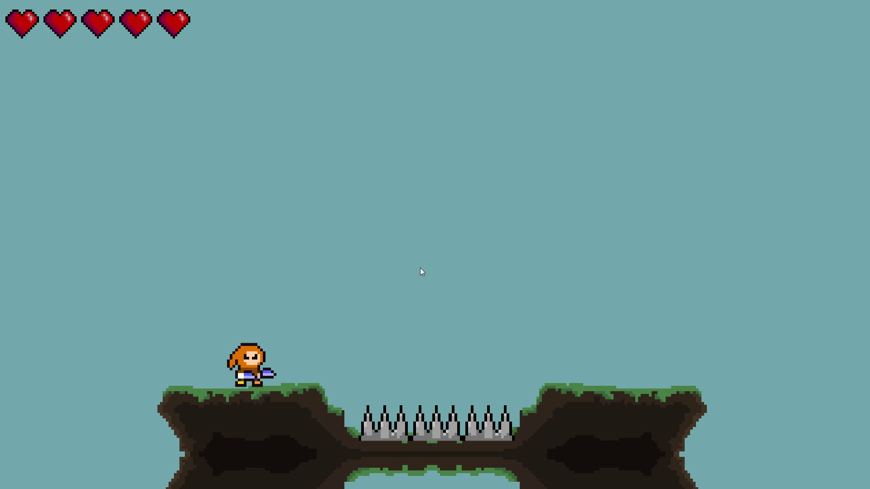
key(alt+F4)
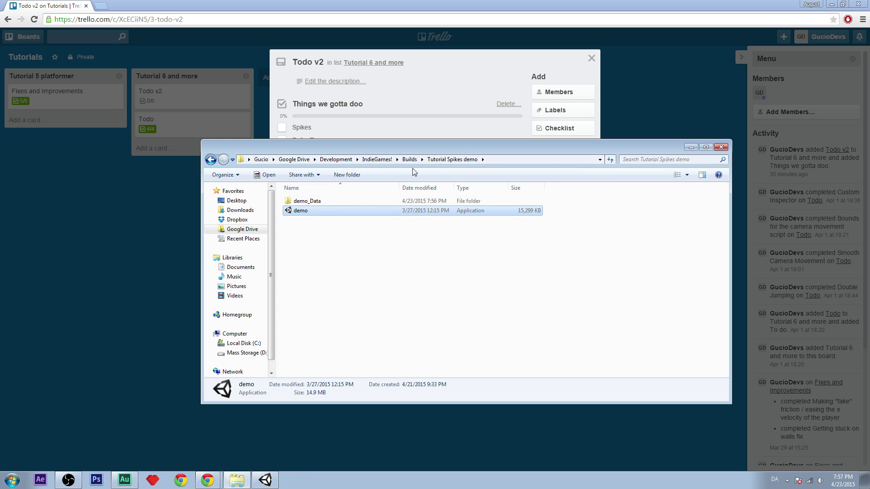
Delete the Spikes script and the spikes graphic from the Project panel
click(275, 482)
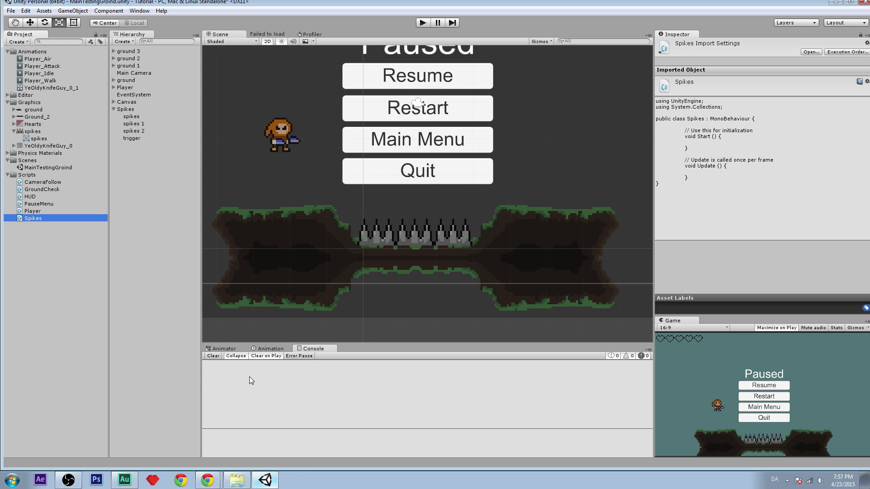
key(Delete)
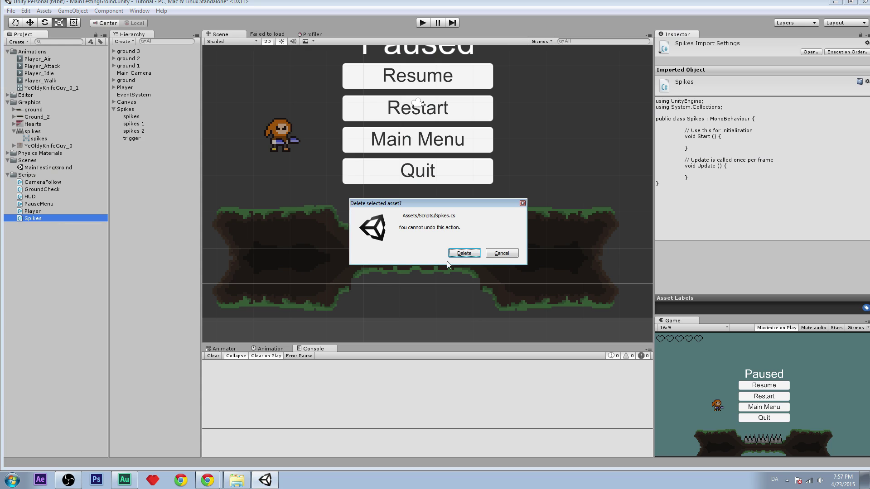
click(448, 256)
click(33, 132)
key(Delete)
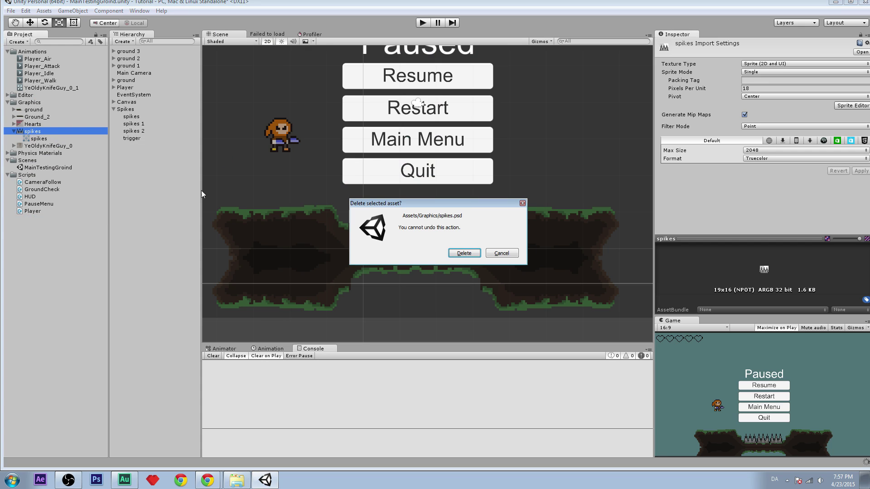
click(464, 253)
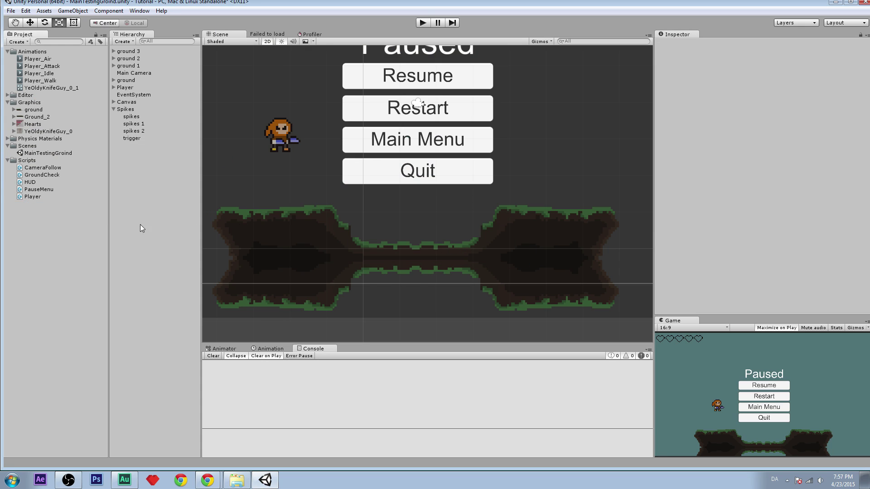
Check the now-empty pit in the scene, then return Explorer to the Builds folder
scroll(359, 188, down, 2)
middle_drag(359, 184, 363, 209)
scroll(362, 210, down, 7)
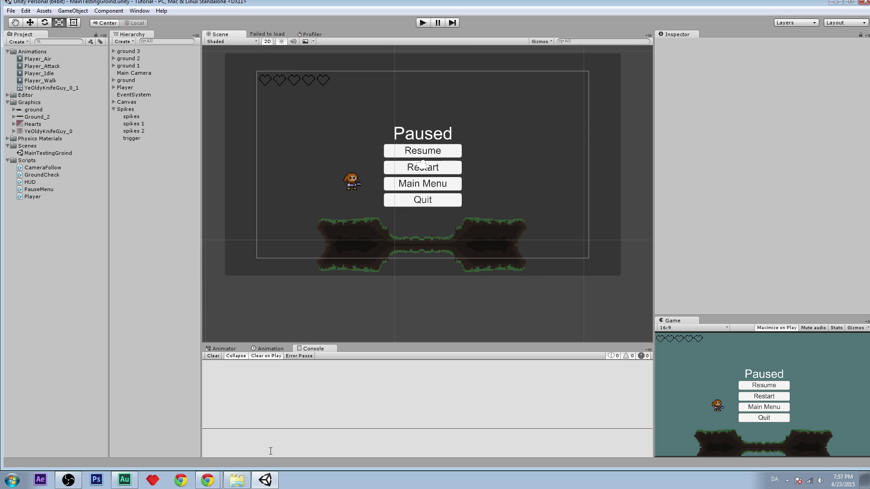
click(237, 481)
click(409, 159)
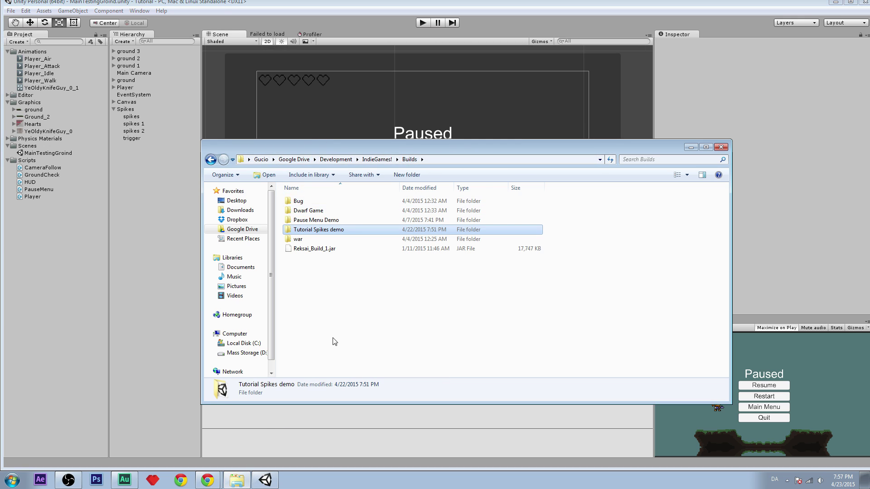
Import the spikes PSD from IndieGames!\Tutorial Files into Unity's Graphics folder, then move Explorer aside
click(376, 159)
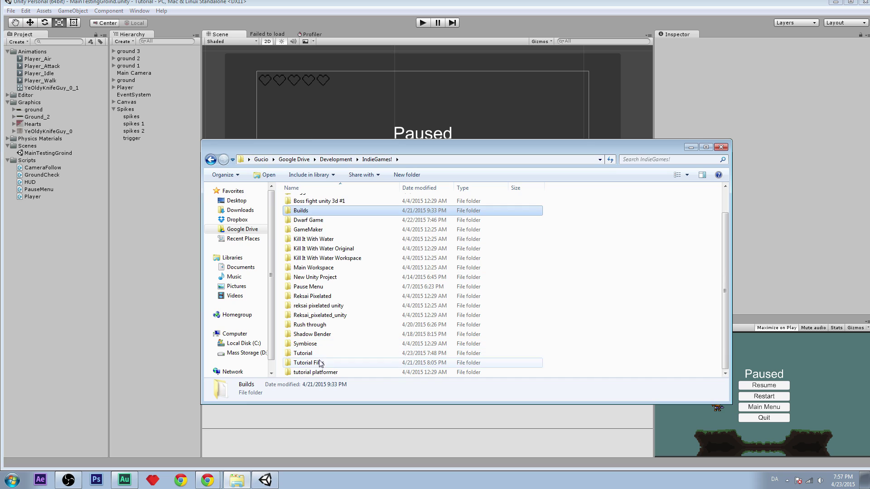
double_click(323, 364)
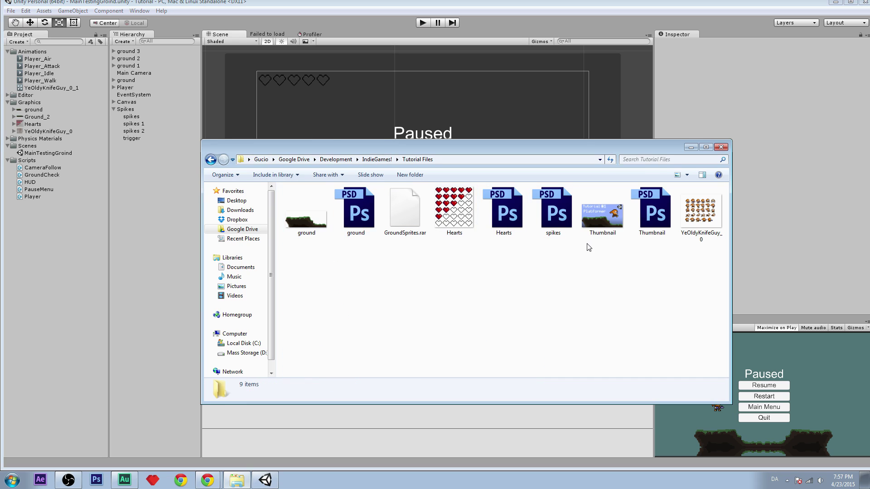
click(567, 228)
drag(532, 266, 557, 222)
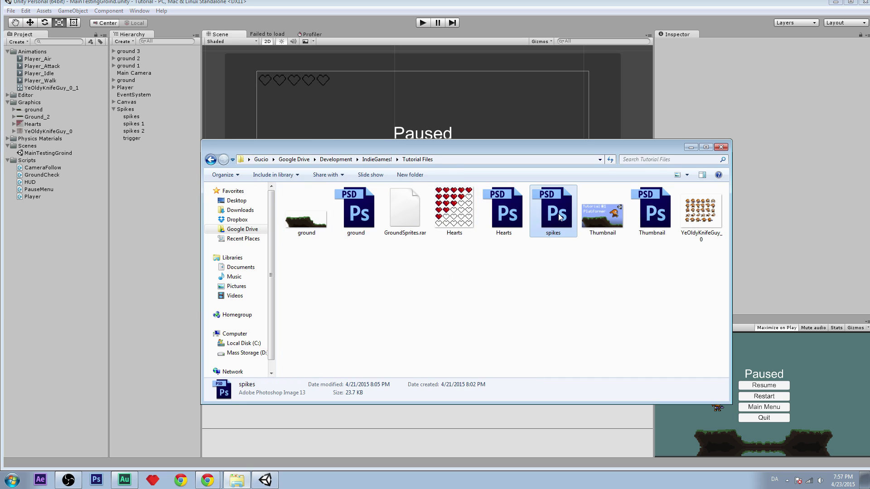
click(557, 256)
click(552, 216)
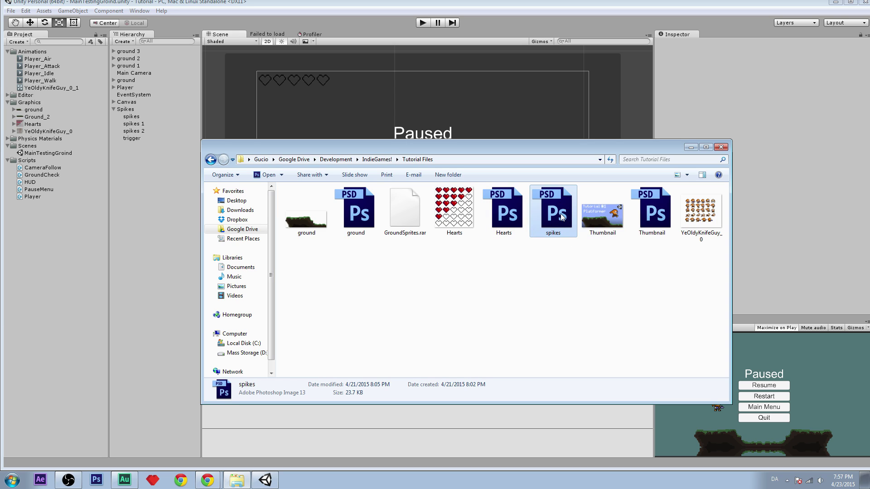
drag(559, 213, 52, 131)
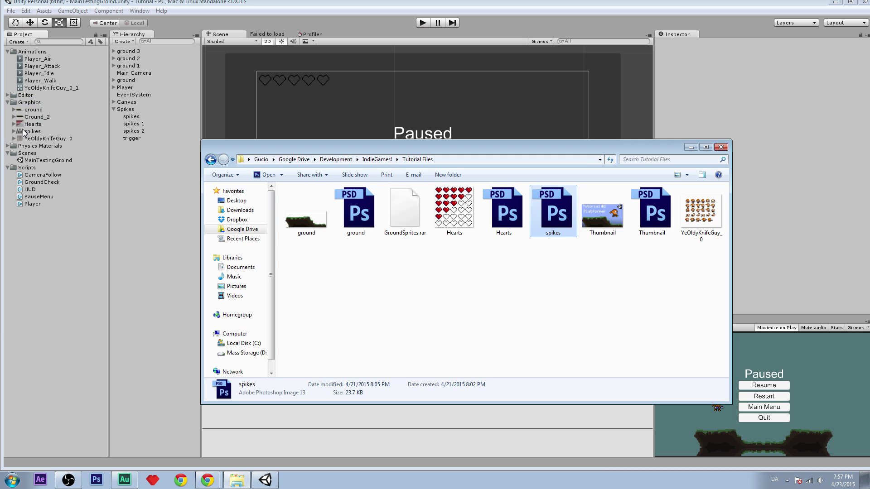
drag(345, 151, 869, 177)
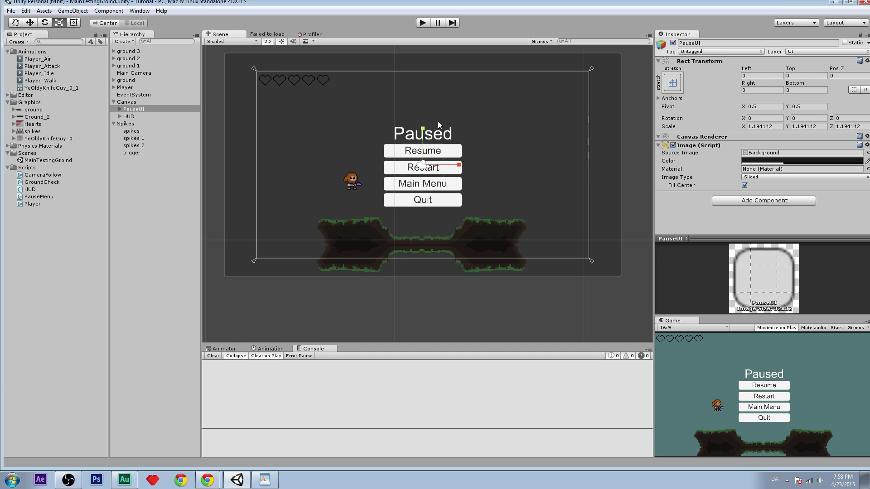
Expand the spikes asset and view the player sheet's import settings: 18 pixels per unit, Point filtering
middle_drag(422, 110, 404, 125)
scroll(464, 153, up, 7)
scroll(481, 158, down, 9)
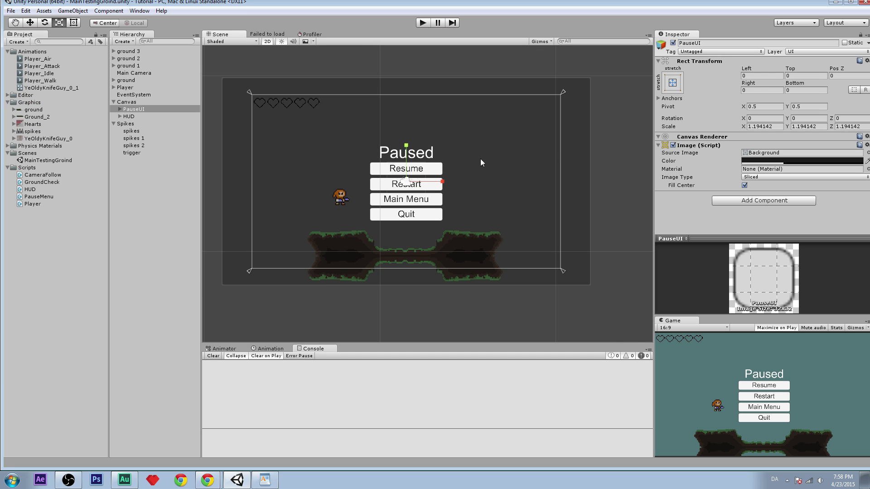
click(33, 131)
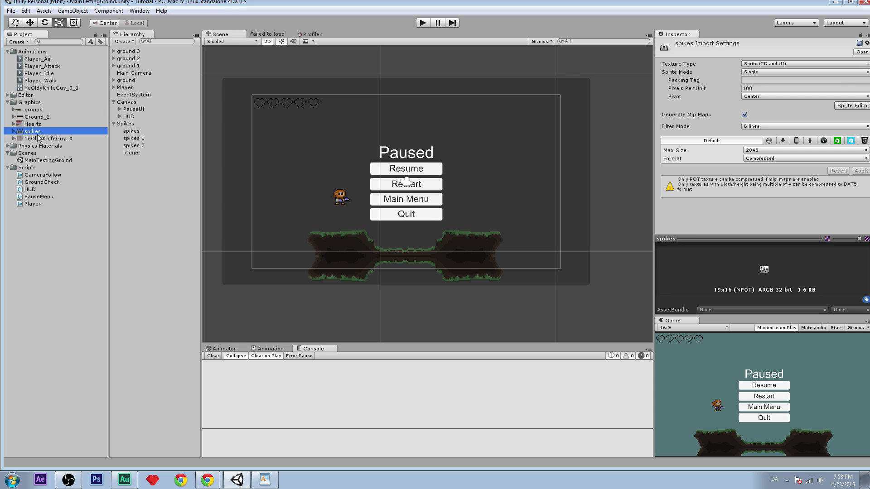
click(14, 131)
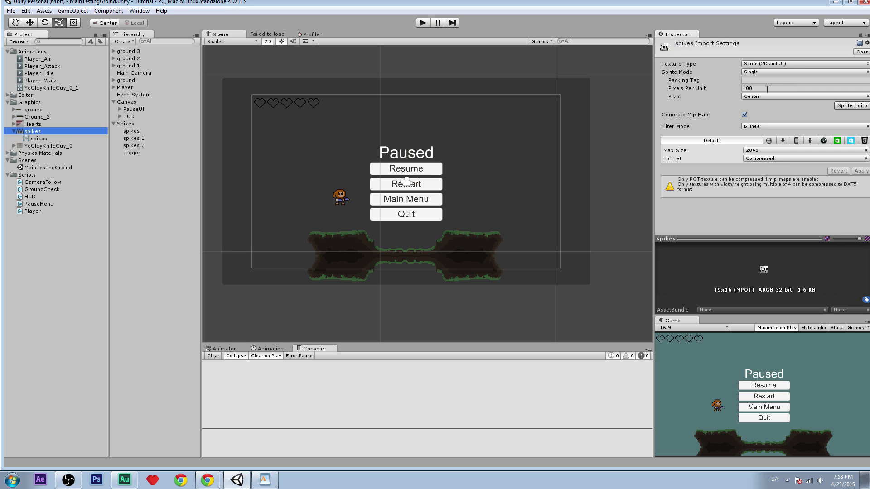
click(345, 198)
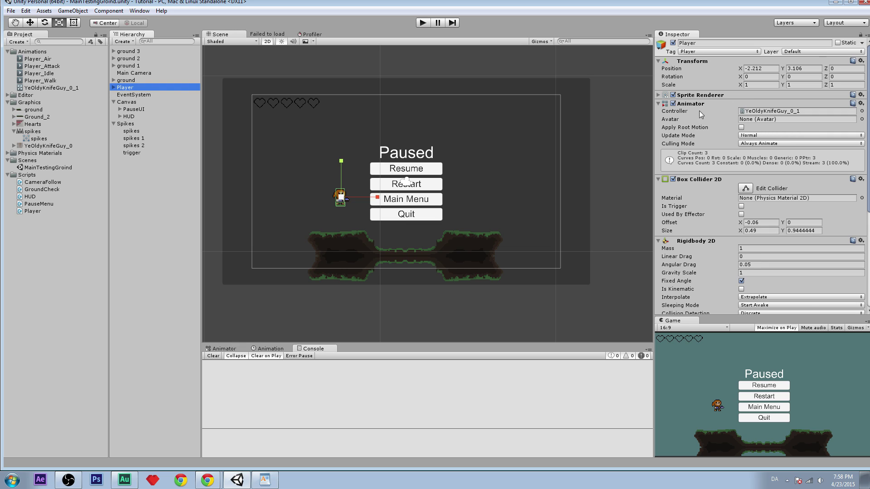
click(44, 146)
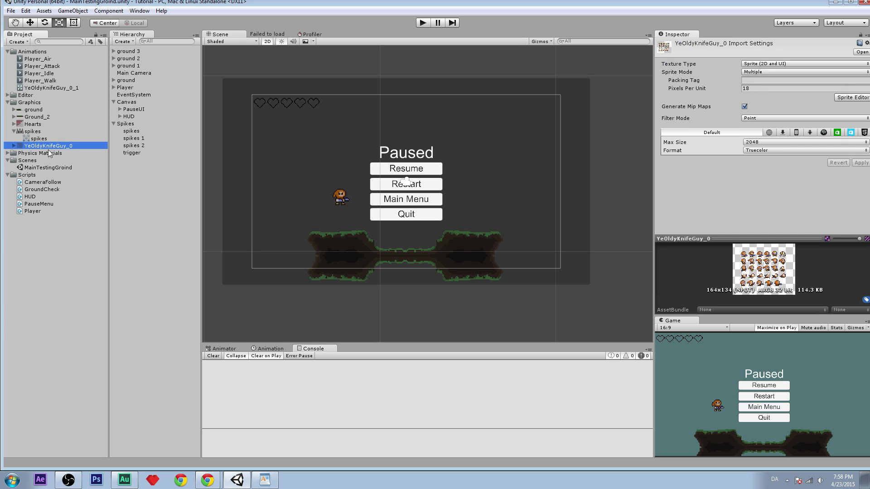
Set the spikes texture's Pixels Per Unit to 18
click(42, 131)
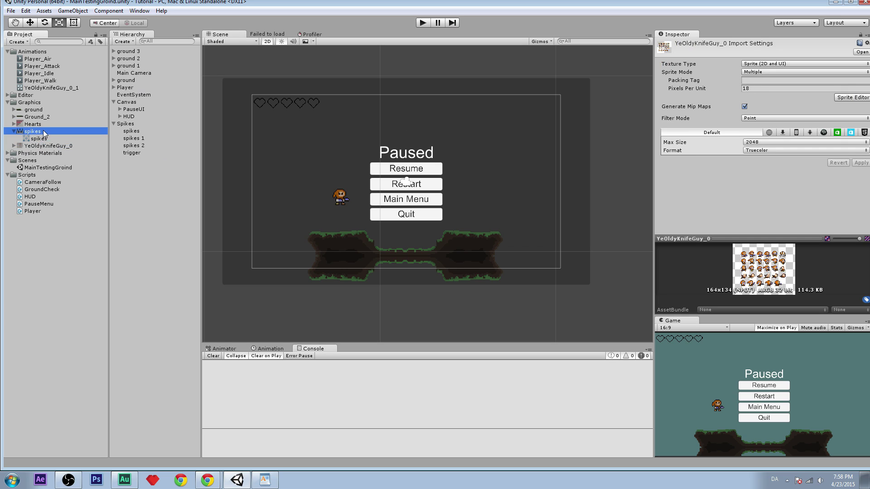
click(778, 90)
text(18)
scroll(294, 181, up, 8)
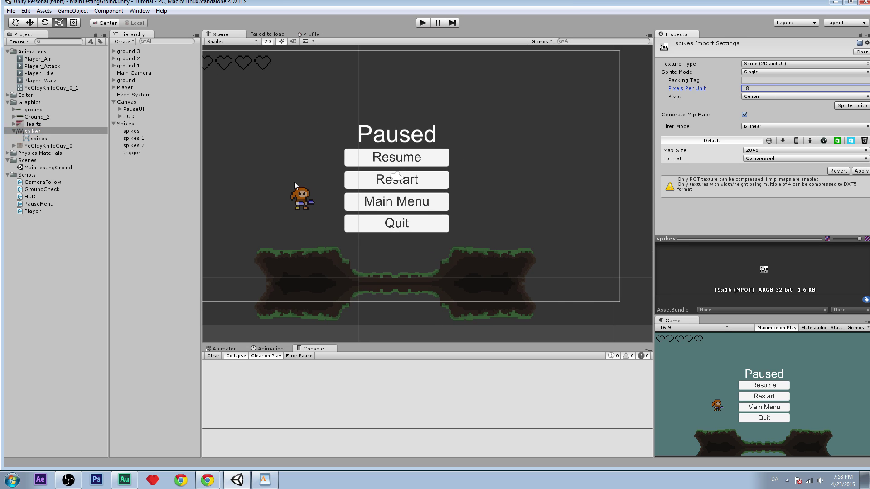
middle_drag(294, 181, 443, 176)
scroll(443, 176, up, 14)
middle_drag(537, 186, 403, 164)
scroll(372, 170, up, 10)
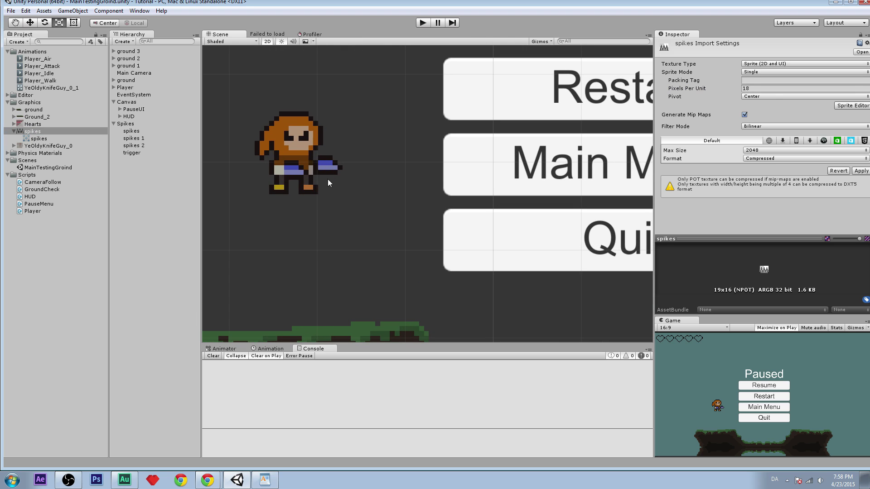
mouse_move(332, 207)
middle_down()
mouse_move(377, 210)
mouse_move(327, 200)
middle_up()
scroll(363, 201, down, 16)
scroll(336, 204, down, 3)
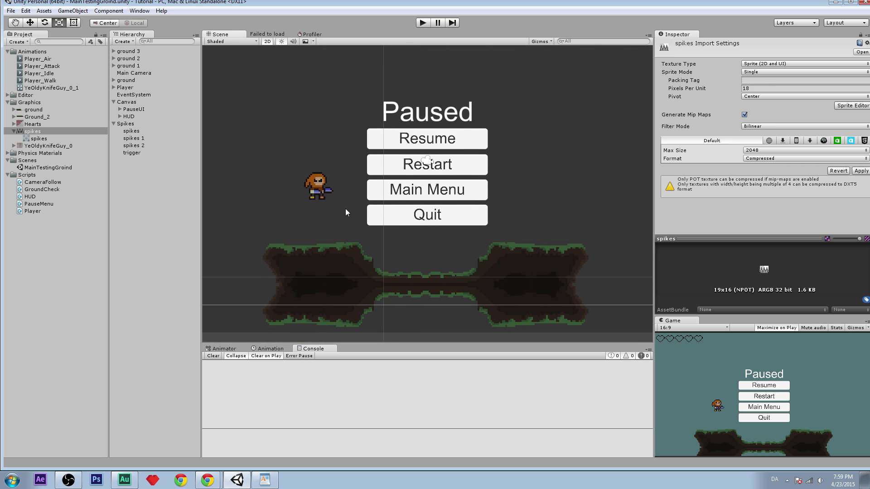
scroll(336, 204, down, 3)
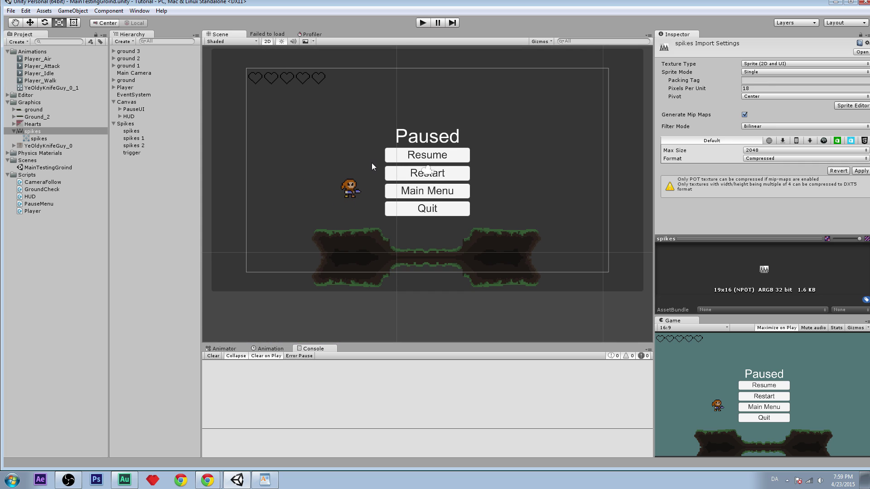
middle_drag(371, 167, 346, 198)
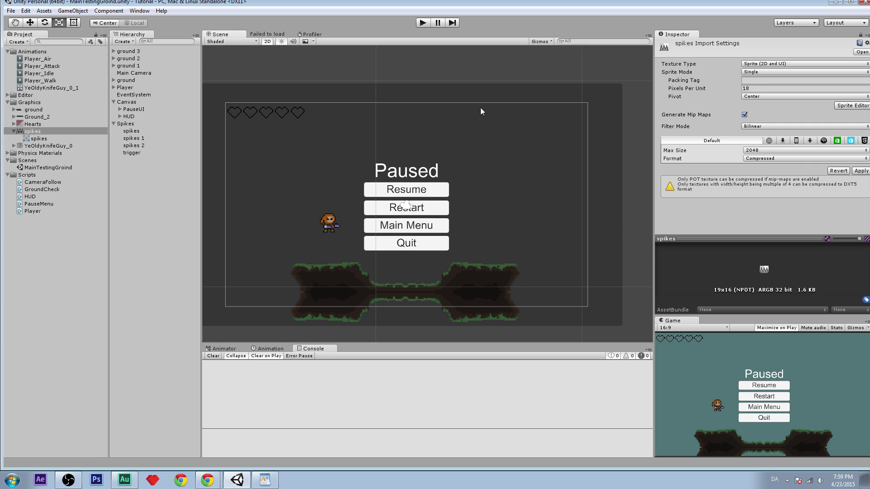
scroll(481, 108, down, 2)
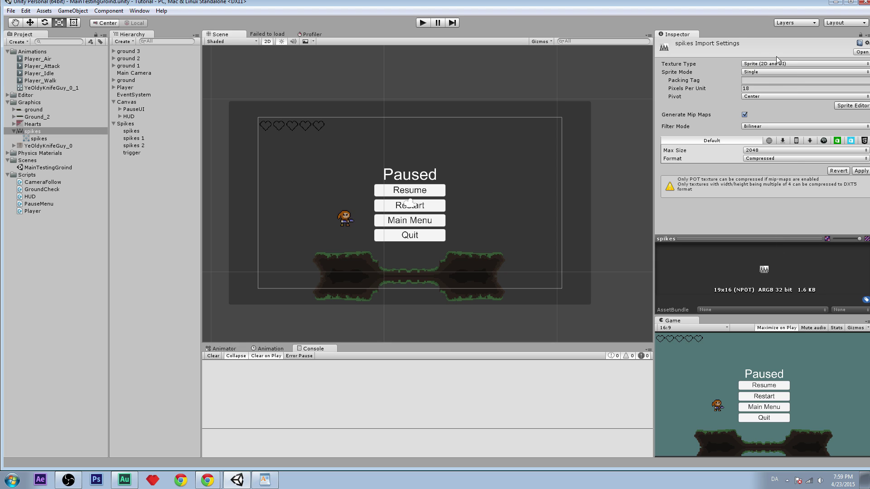
Set spikes Filter Mode to Point and Format to Truecolor, then apply the import settings
click(746, 128)
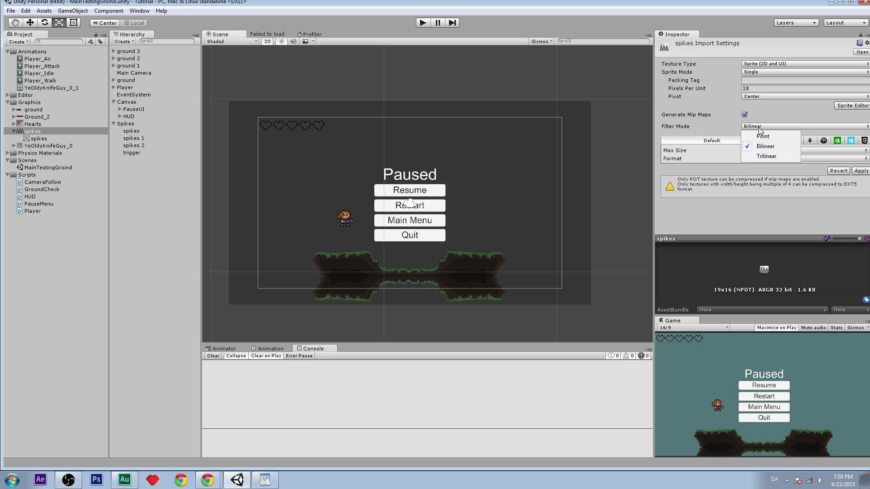
click(764, 137)
click(766, 159)
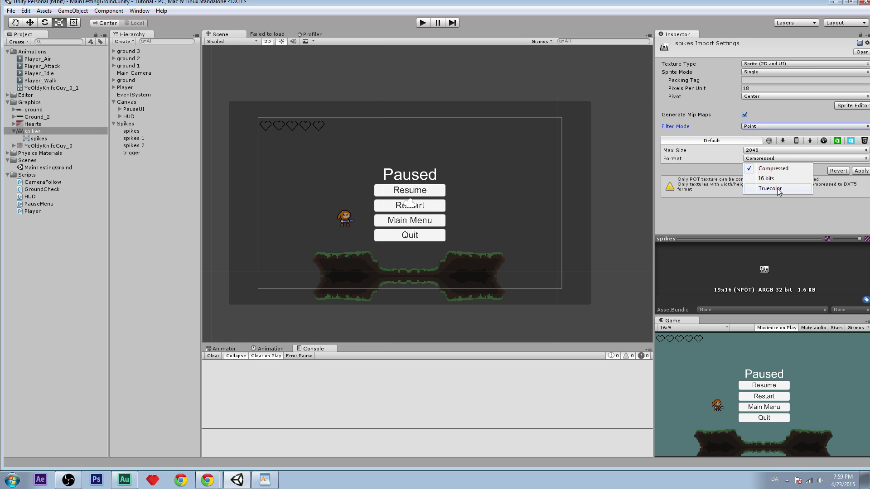
click(772, 189)
click(860, 171)
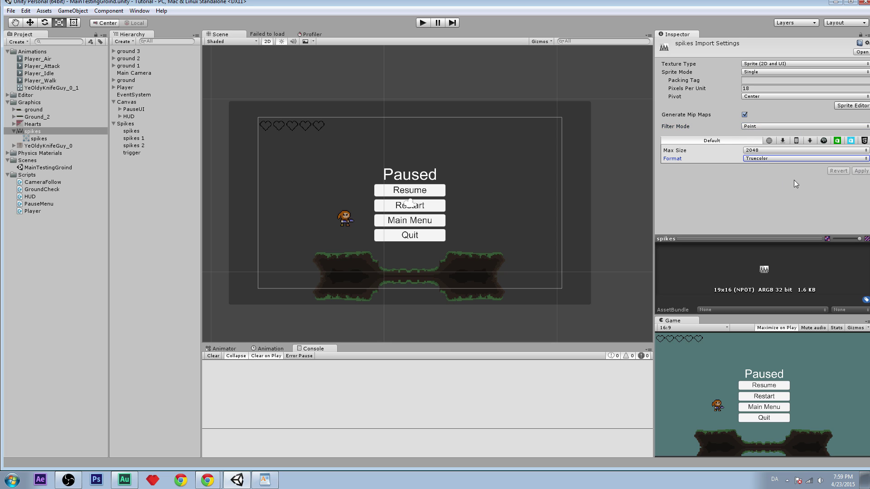
click(39, 139)
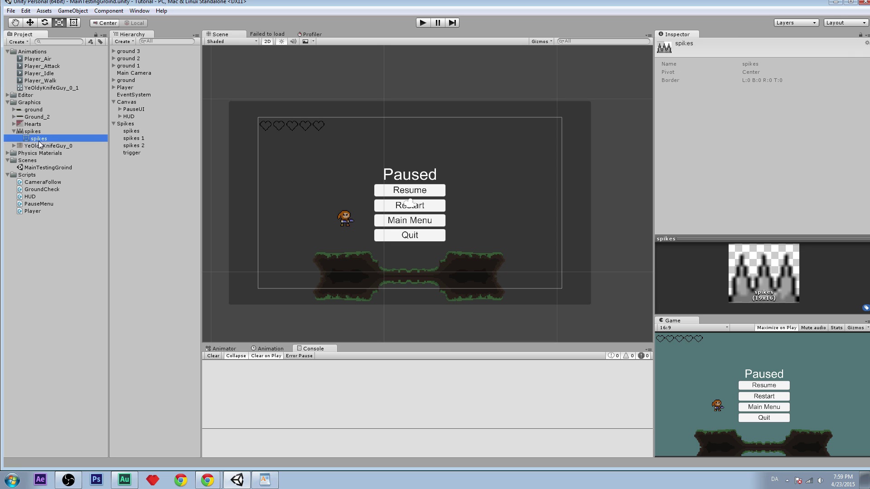
drag(33, 138, 467, 268)
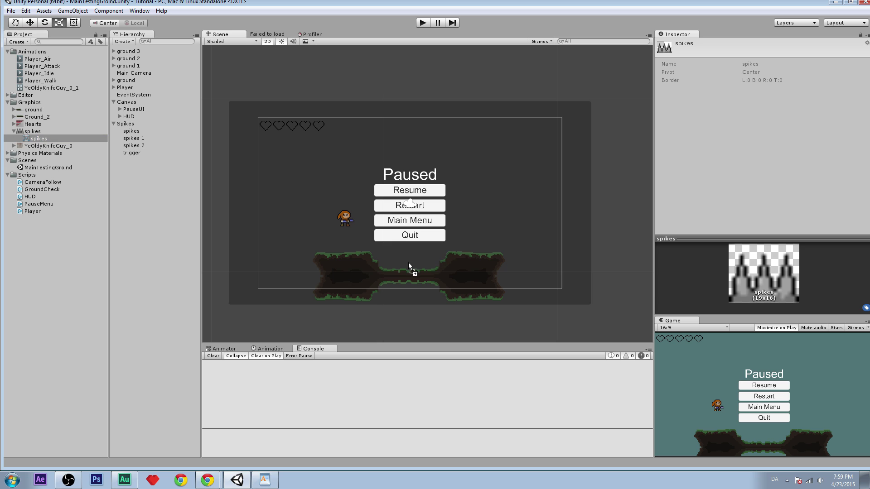
Drop the spikes sprite into the scene and move it left onto the ground platform
drag(409, 264, 410, 272)
key(f)
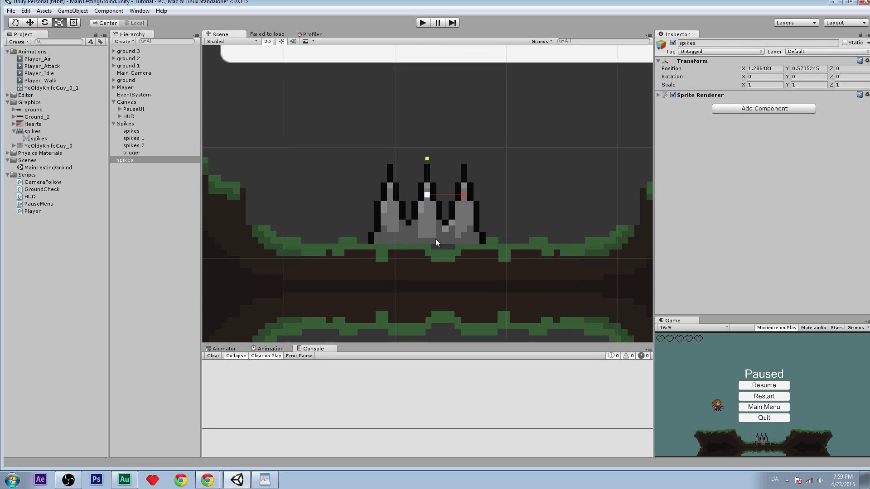
scroll(436, 242, down, 3)
key(w)
drag(436, 192, 366, 193)
scroll(411, 195, down, 5)
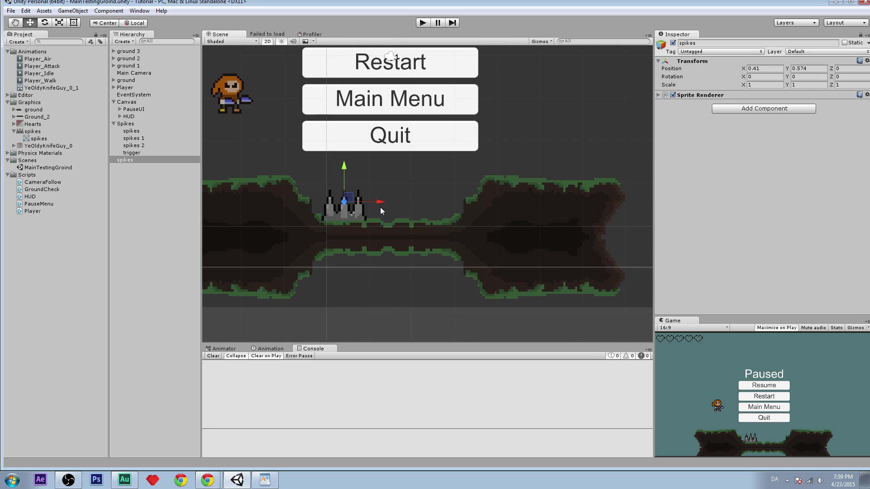
scroll(393, 208, up, 4)
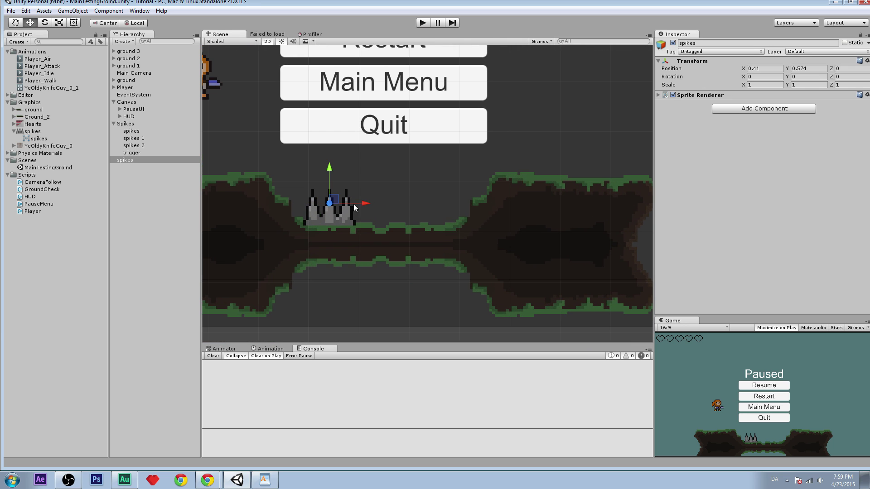
scroll(461, 197, down, 2)
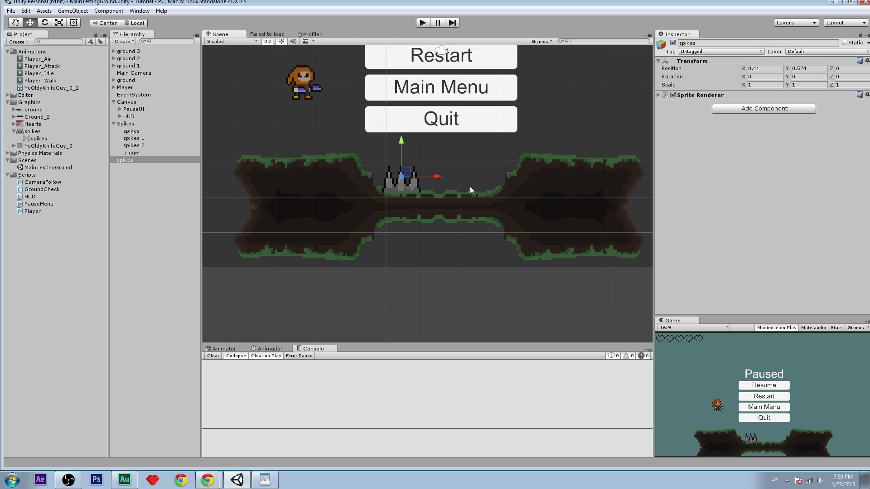
middle_drag(491, 181, 408, 206)
scroll(390, 213, up, 8)
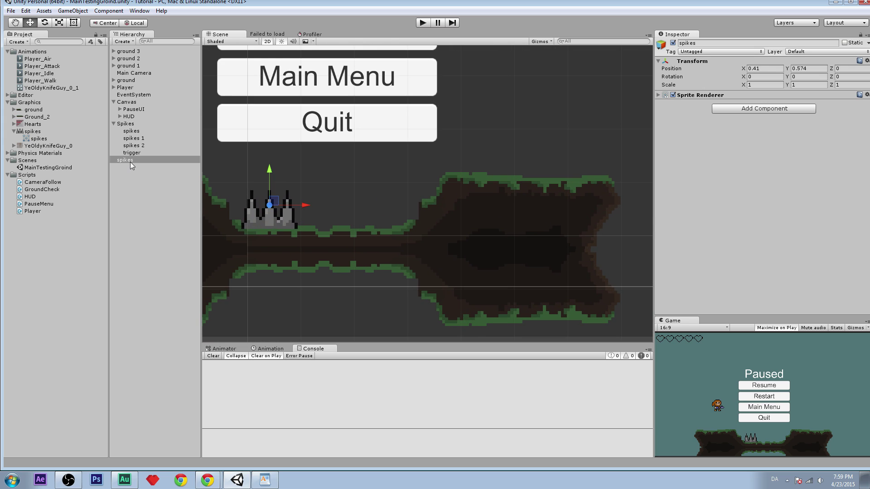
right_click(142, 190)
Create an empty object named 'Spikes Parent' and make the spikes sprite its child
click(168, 270)
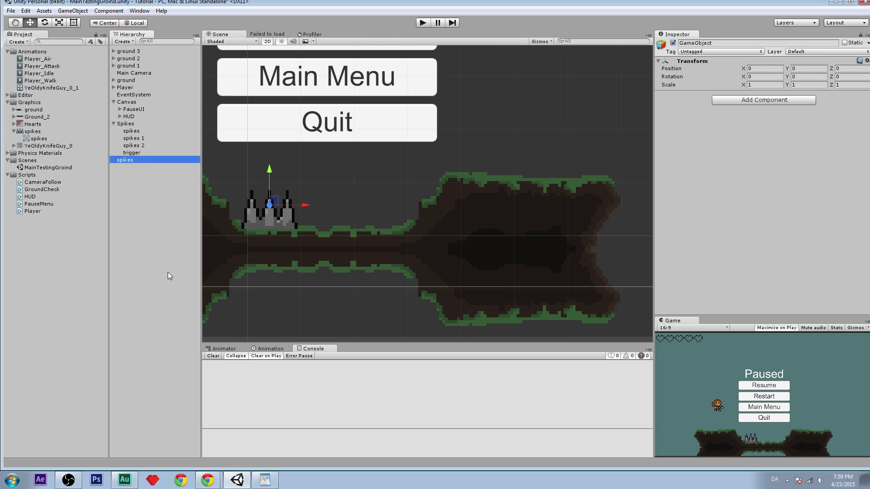
drag(139, 193, 138, 190)
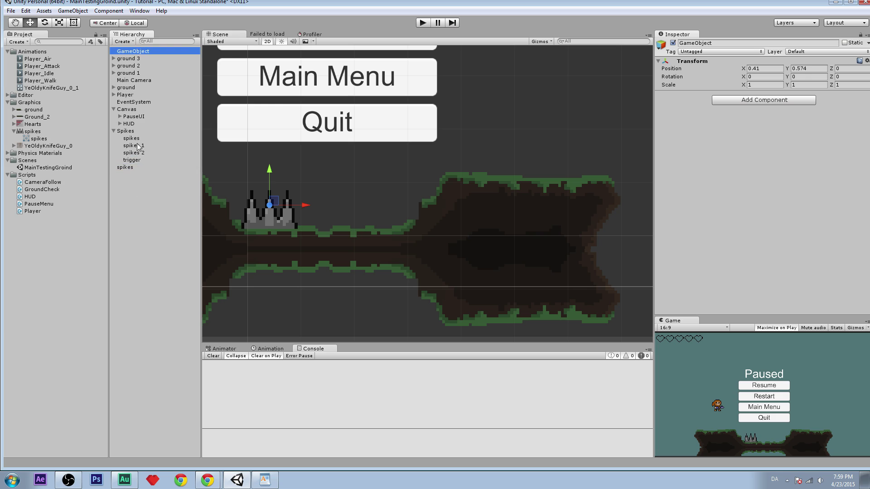
click(141, 53)
text(Spi)
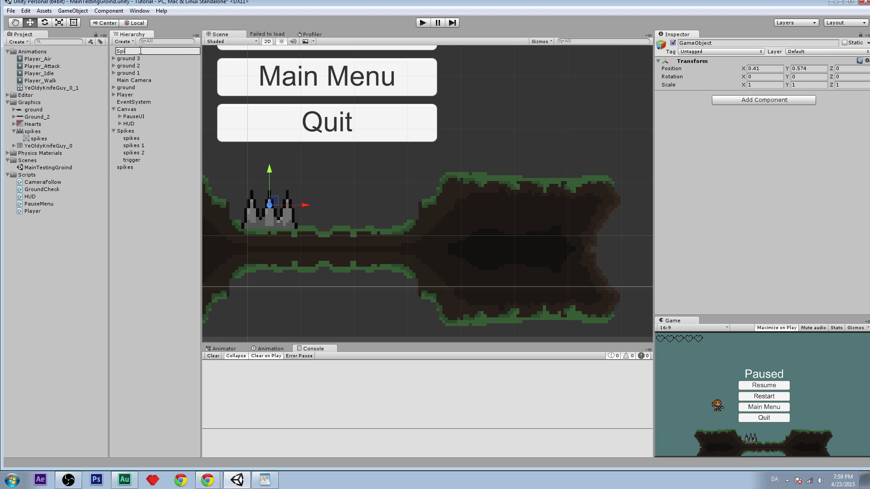
text(kes Parent)
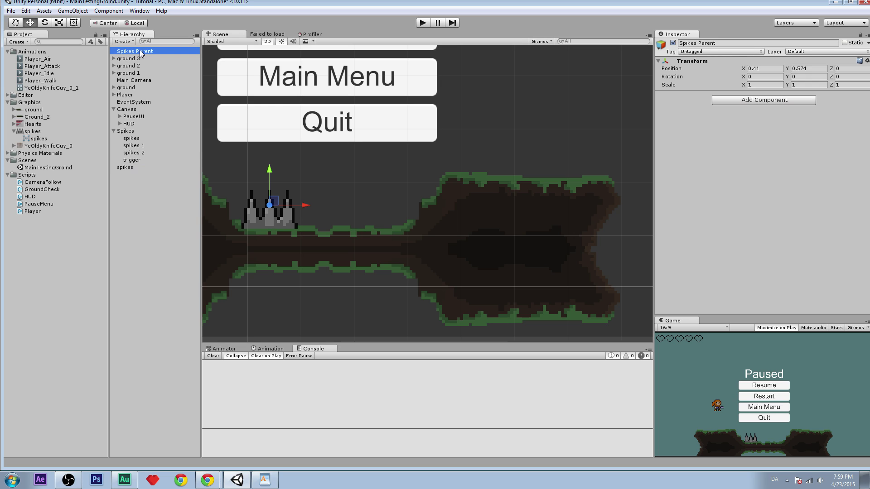
click(132, 175)
click(126, 168)
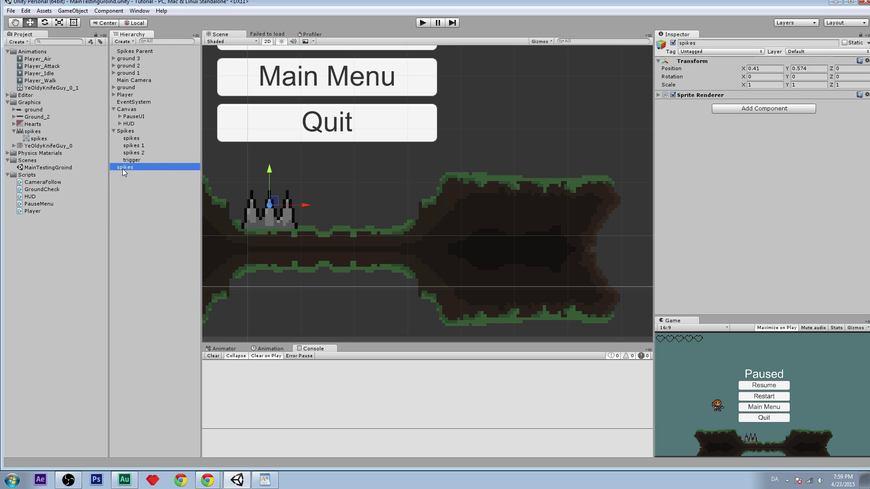
drag(123, 169, 134, 140)
Delete the old Spikes group, move Spikes Parent out of Canvas, and collapse Canvas
click(136, 139)
key(Delete)
click(137, 131)
click(146, 124)
click(134, 74)
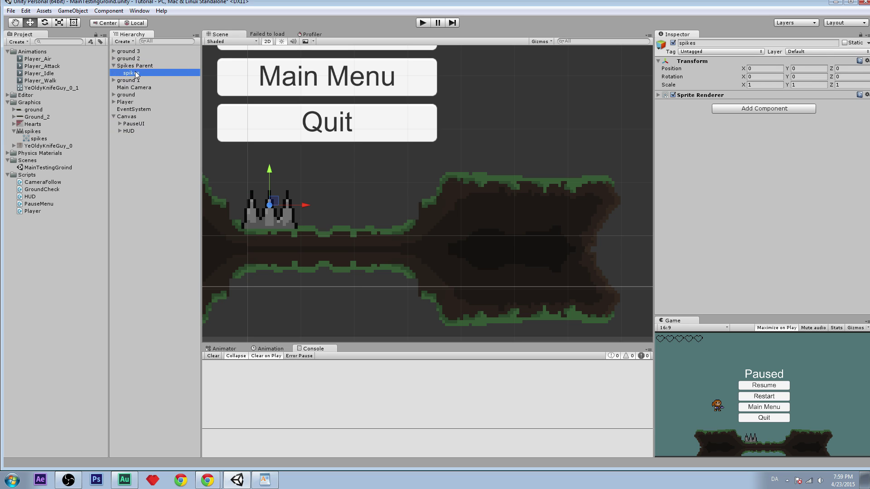
click(114, 116)
click(132, 66)
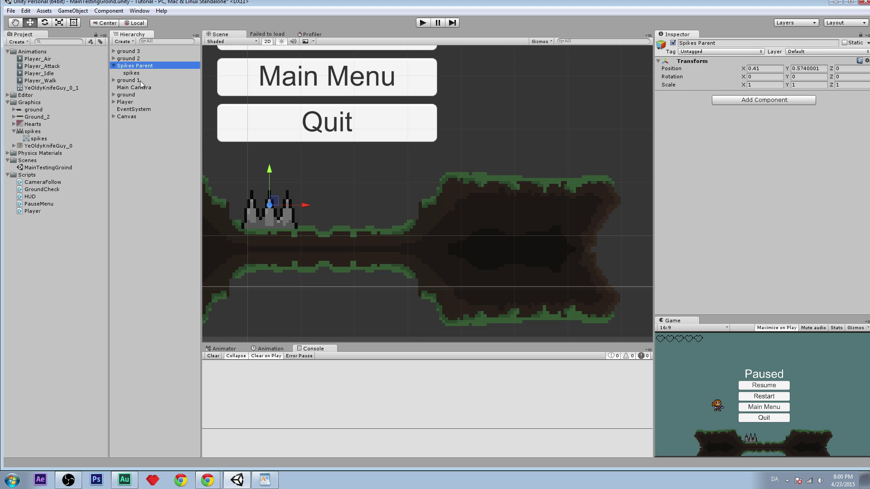
Duplicate the spikes twice, placing the copies to the right to form a row
click(136, 74)
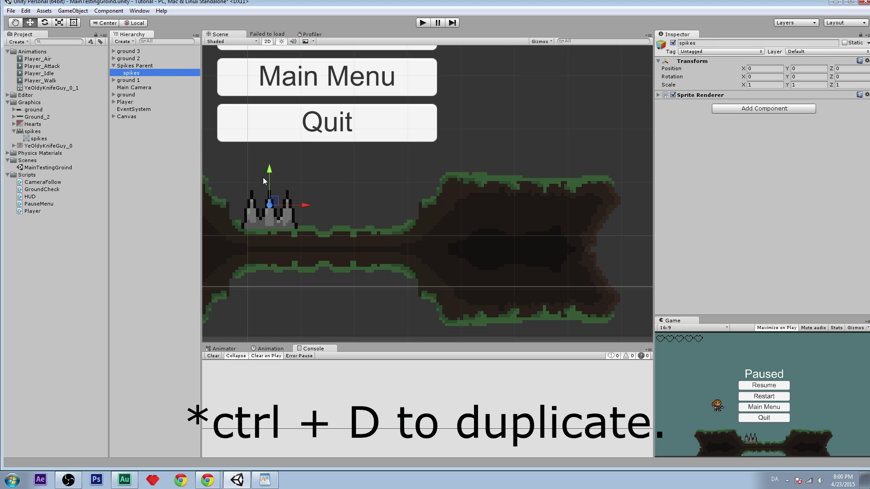
middle_drag(273, 195, 300, 181)
scroll(301, 181, up, 8)
scroll(360, 197, down, 1)
middle_drag(361, 197, 446, 210)
scroll(446, 210, up, 1)
key(w)
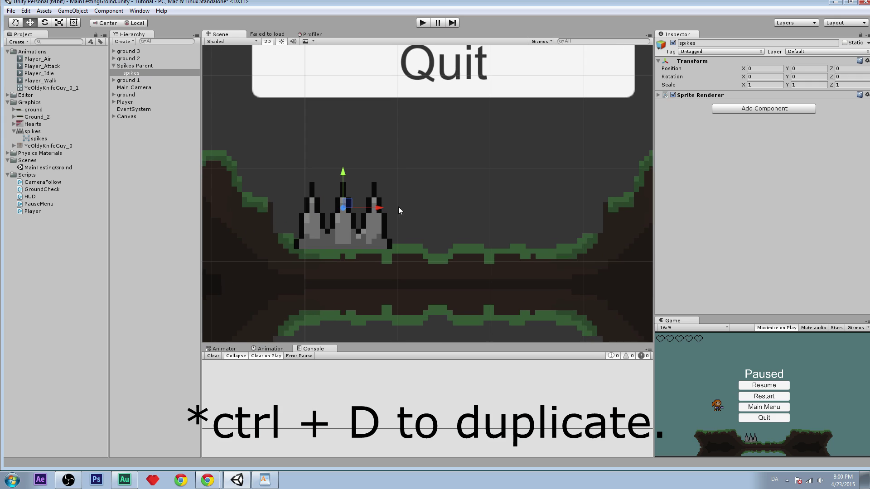
key(ctrl+d)
drag(398, 210, 573, 208)
key(ctrl+d)
Shift Spikes Parent slightly left and lower the spike row onto the ground
click(139, 66)
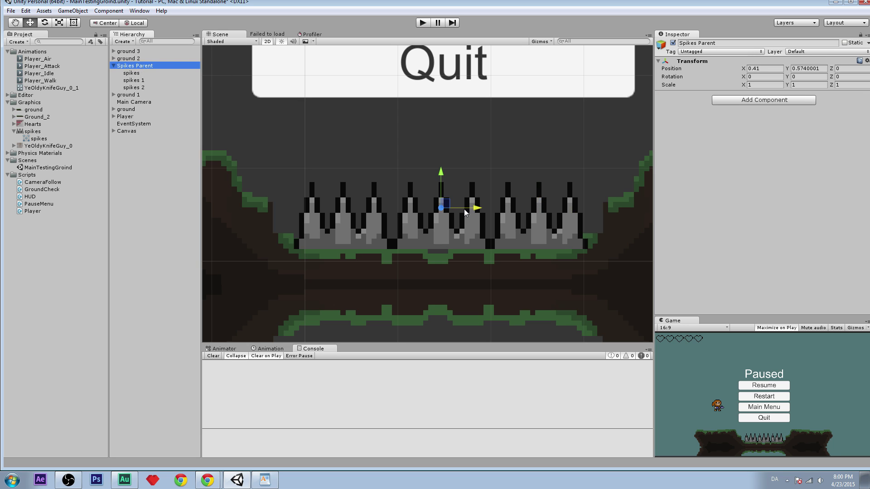
drag(474, 209, 469, 208)
scroll(480, 202, down, 6)
middle_drag(485, 192, 476, 205)
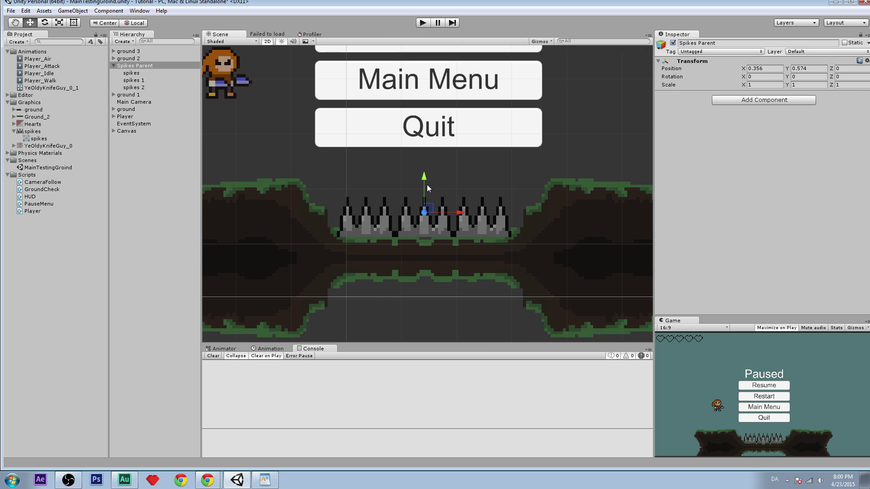
drag(424, 180, 424, 183)
scroll(453, 187, down, 2)
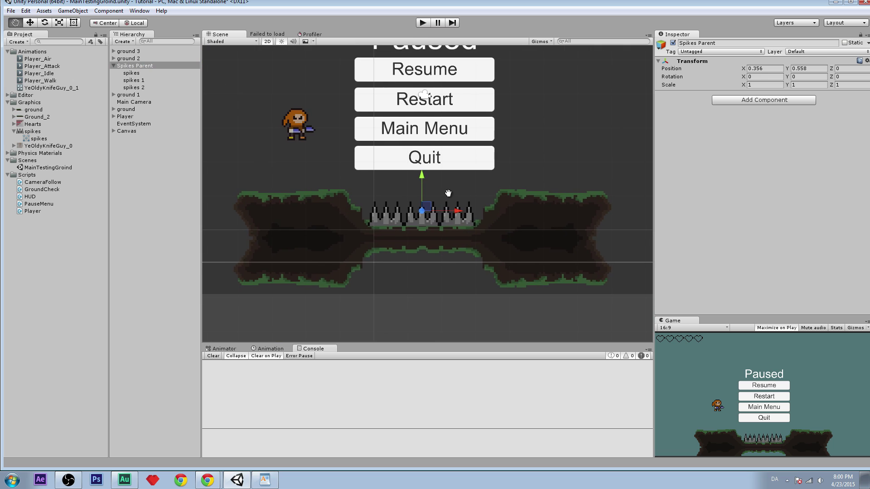
scroll(433, 191, up, 5)
drag(413, 208, 414, 211)
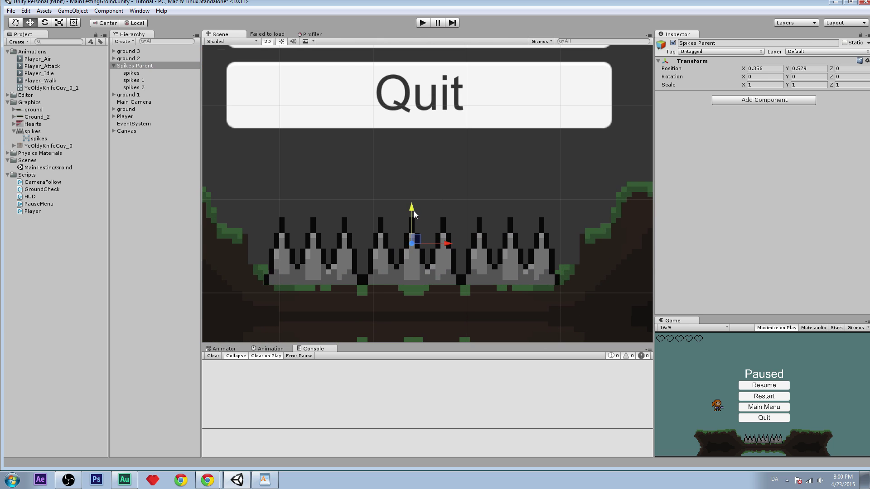
scroll(442, 204, down, 3)
scroll(442, 197, down, 1)
middle_drag(441, 198, 438, 209)
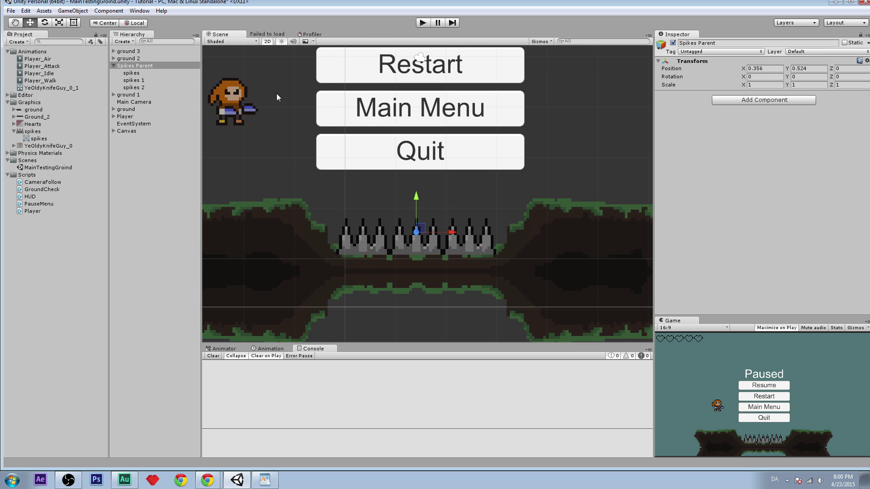
Create an empty child object under Spikes Parent
right_click(158, 68)
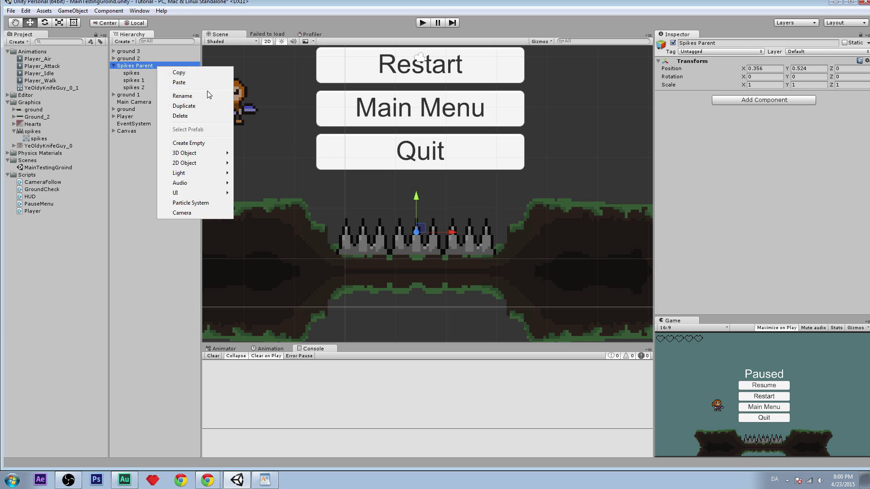
click(116, 151)
right_click(133, 66)
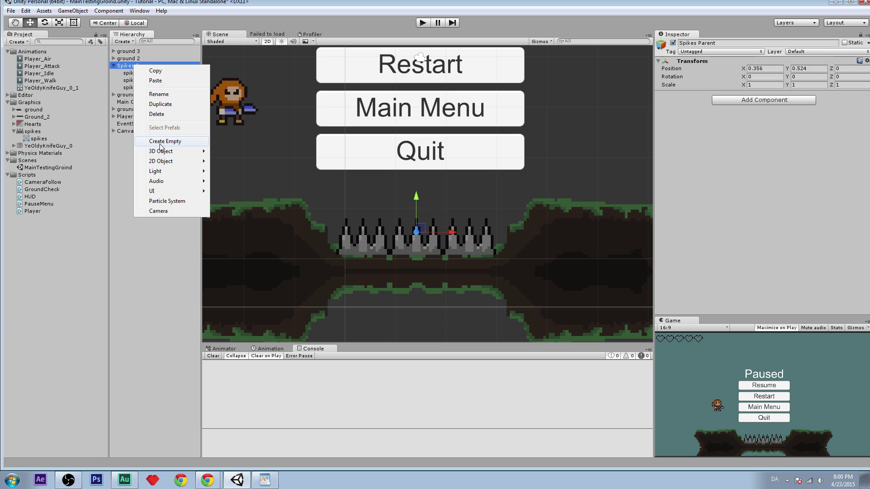
right_click(127, 66)
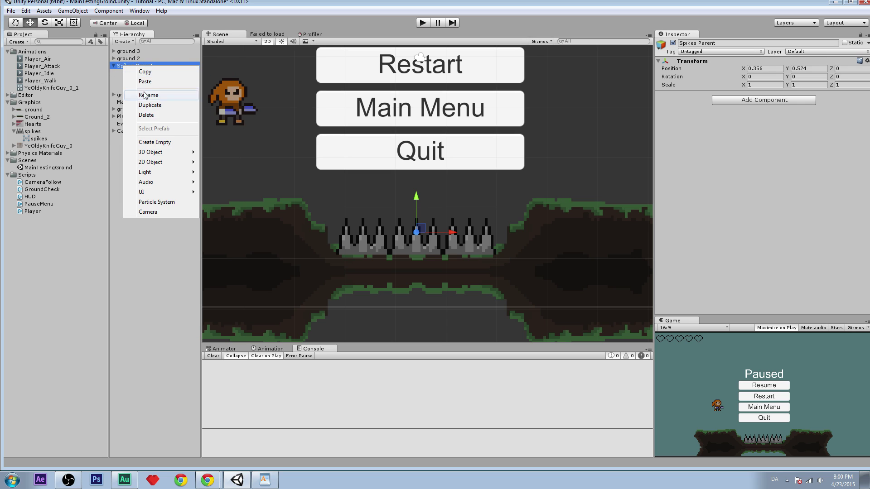
click(156, 142)
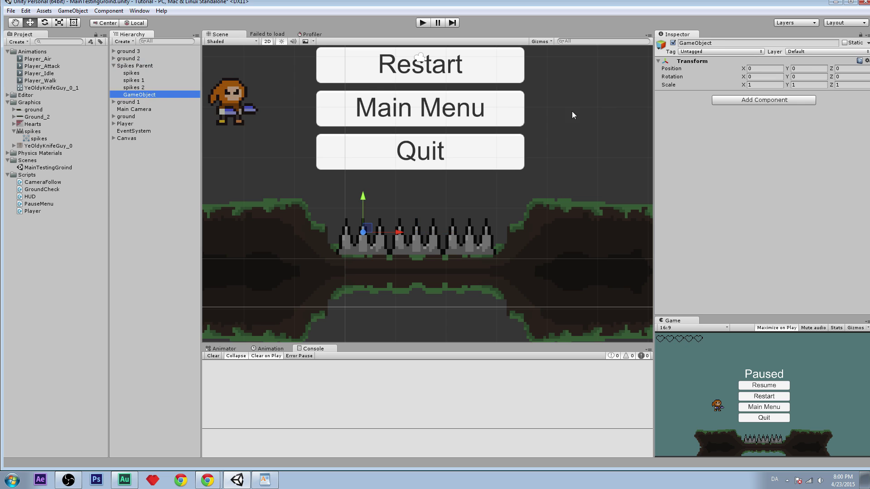
Add a Box Collider 2D component to the new object
click(745, 101)
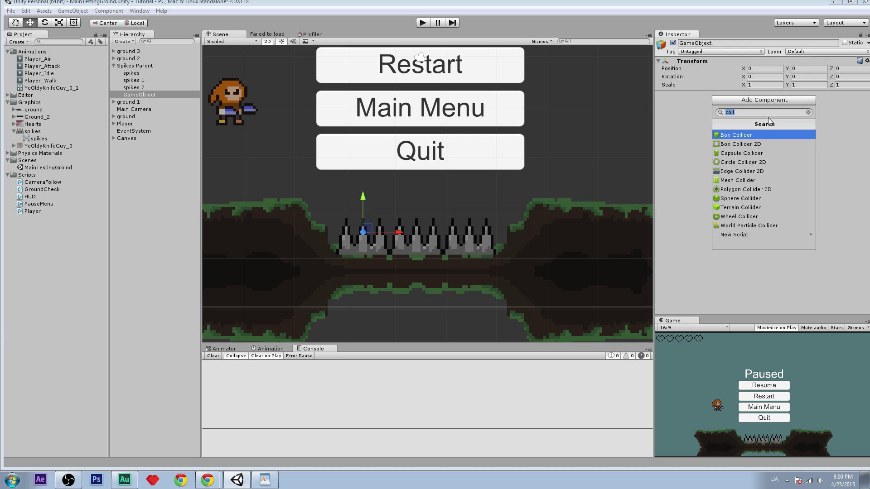
text(coll)
click(755, 144)
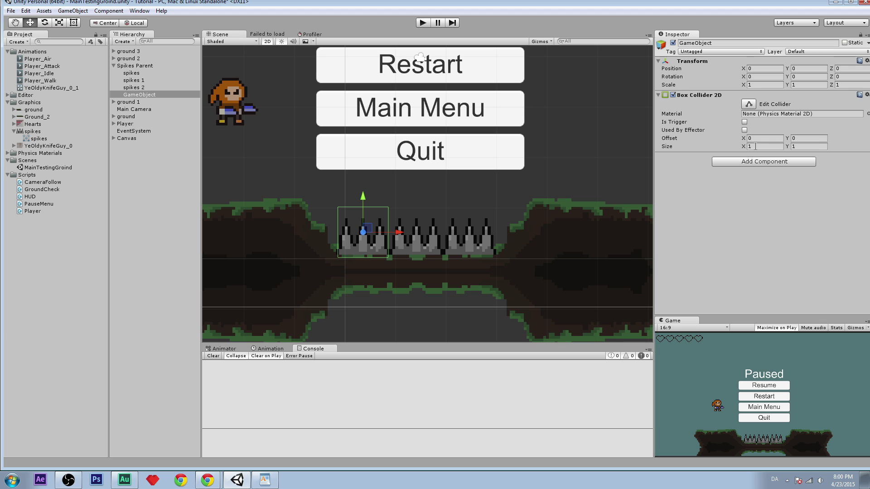
Move the collider box over the middle spikes and name the object 'Spike Trigger'
scroll(428, 211, up, 5)
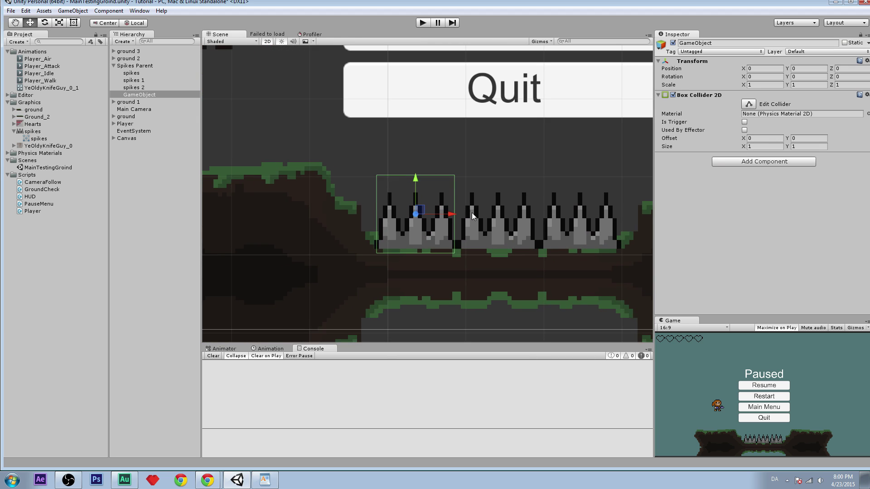
middle_drag(472, 213, 391, 173)
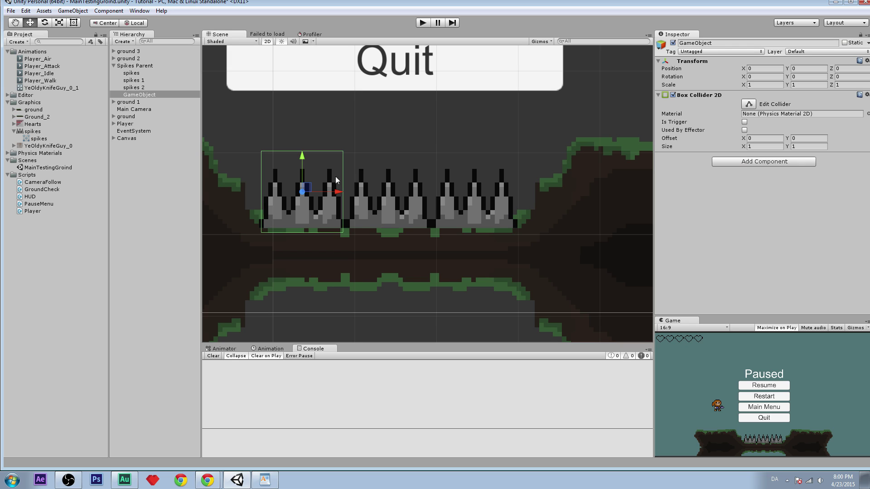
drag(307, 187, 393, 191)
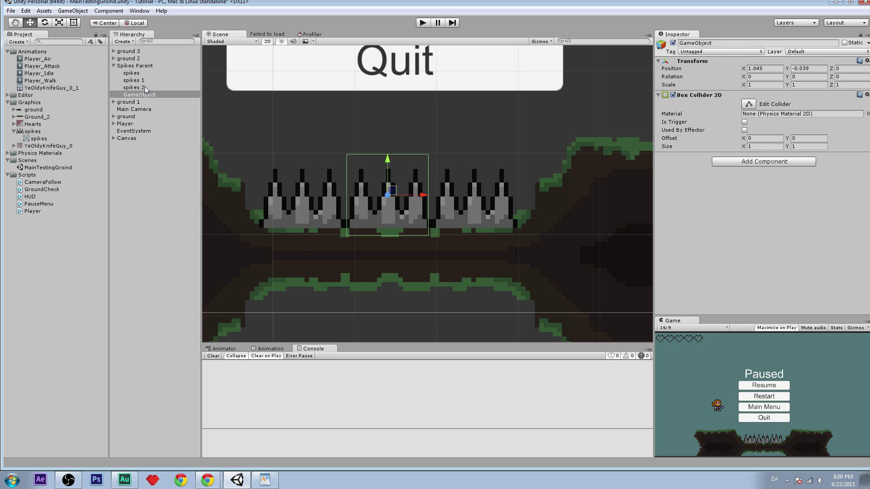
click(721, 43)
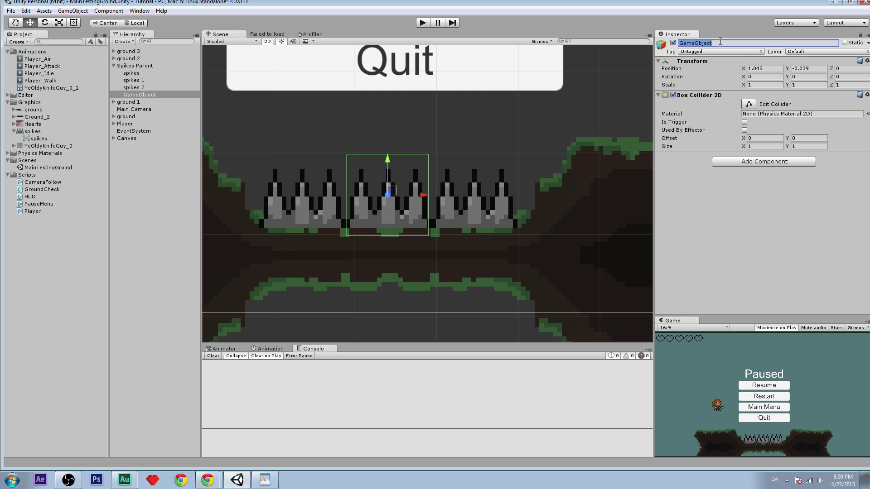
text(Spike Trigger)
Confirm the Spike Trigger name, then flatten the box and lower it onto the spikes
key(Return)
scroll(508, 113, down, 2)
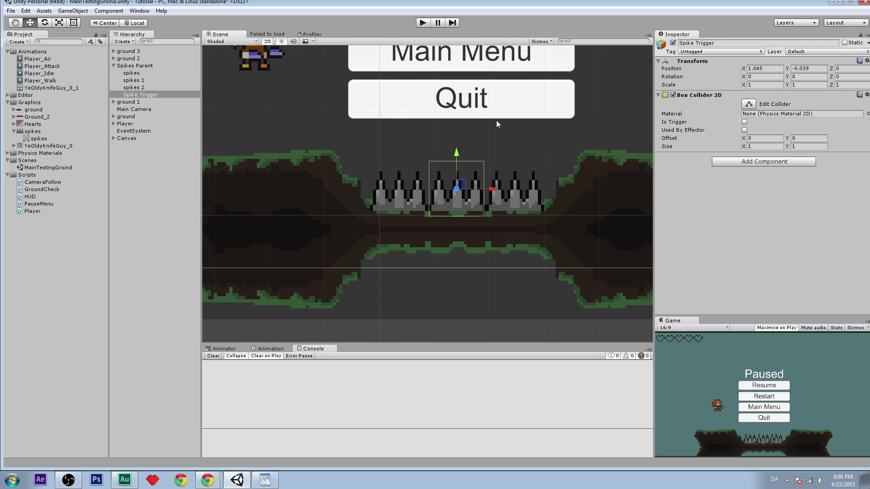
scroll(496, 121, down, 6)
middle_drag(510, 120, 473, 133)
key(r)
drag(418, 153, 416, 163)
scroll(435, 166, up, 7)
middle_drag(436, 167, 425, 126)
scroll(425, 123, up, 8)
key(w)
drag(389, 99, 387, 103)
Widen the trigger box across the whole spike row and nudge it into place
key(r)
key(w)
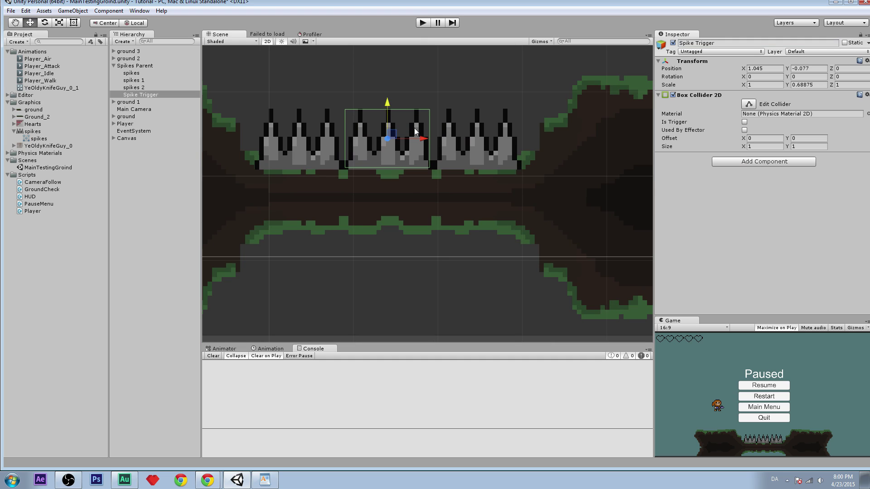
key(r)
drag(424, 138, 495, 142)
key(w)
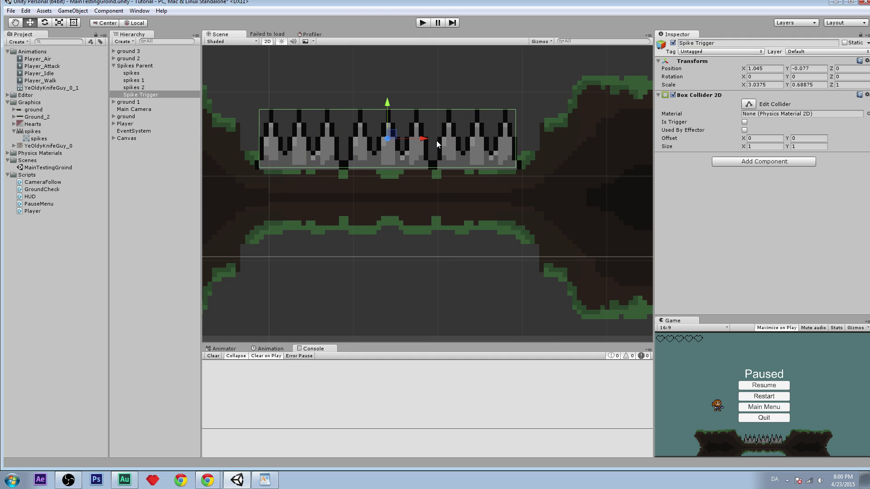
drag(424, 138, 424, 142)
key(r)
key(w)
key(r)
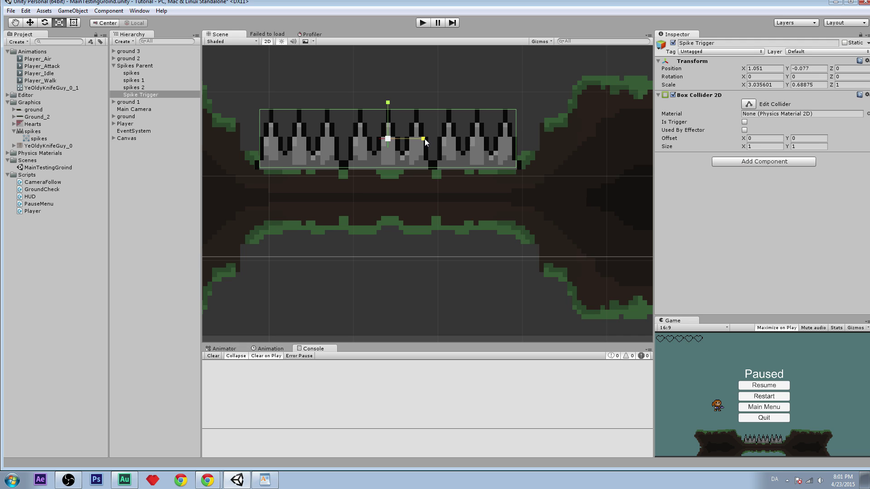
key(w)
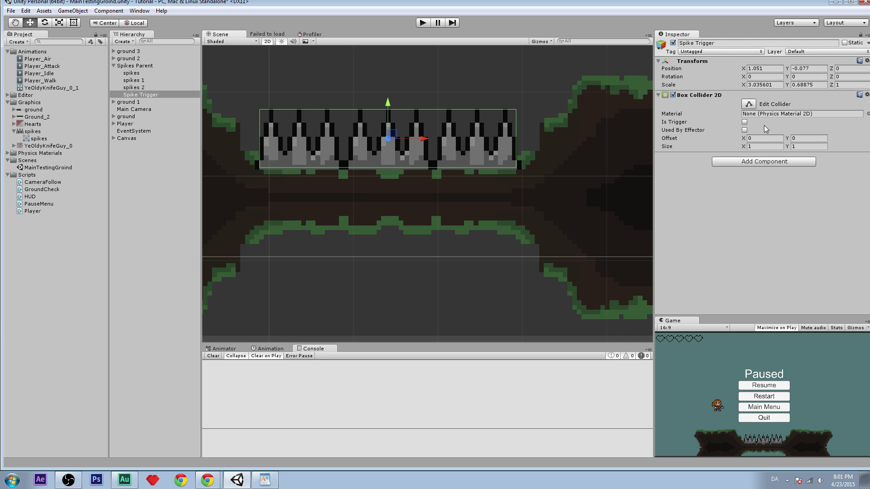
Enable Is Trigger on the Spike Trigger's Box Collider 2D
click(745, 122)
scroll(233, 121, down, 6)
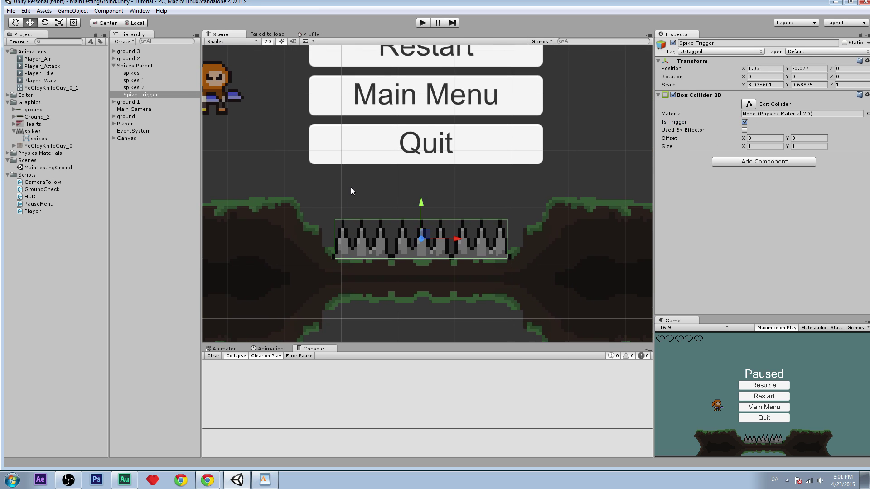
scroll(463, 174, up, 5)
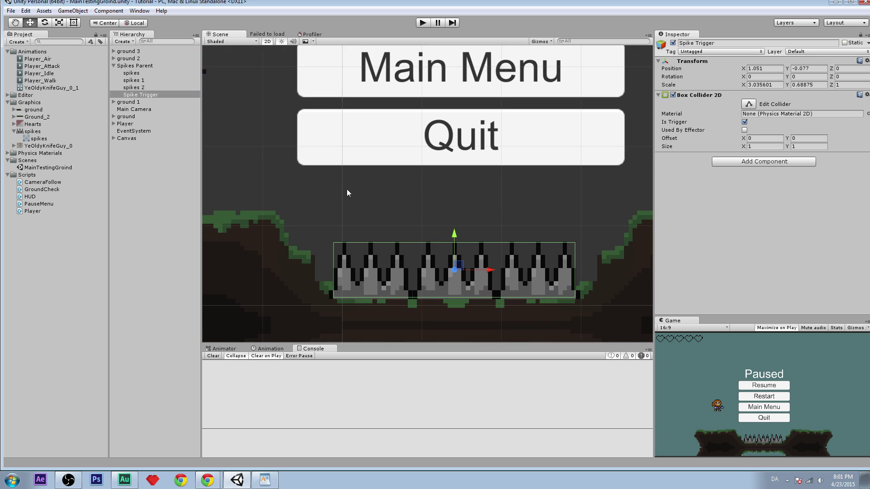
scroll(338, 120, down, 2)
click(320, 76)
middle_drag(361, 103, 255, 88)
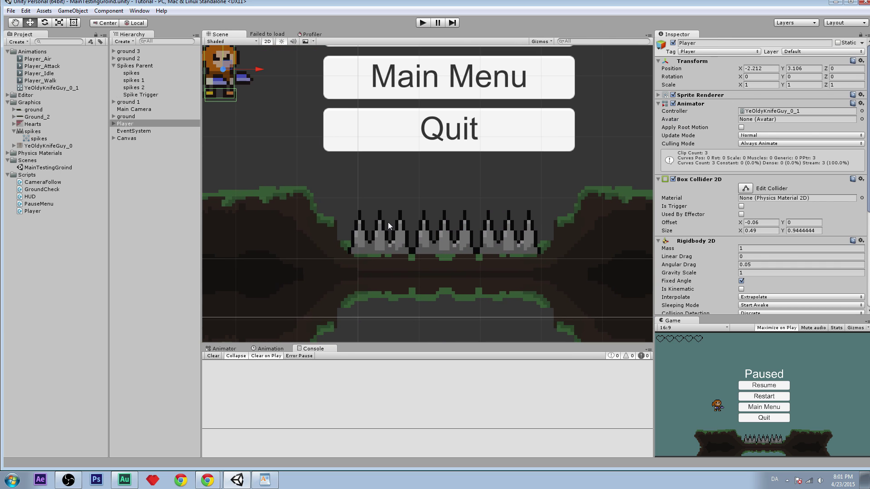
click(351, 223)
click(146, 131)
click(136, 95)
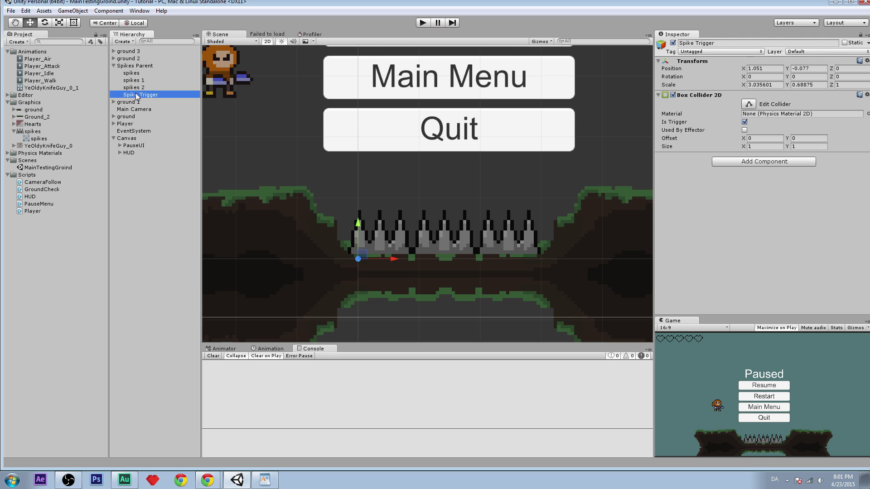
scroll(413, 217, up, 2)
middle_drag(322, 205, 396, 207)
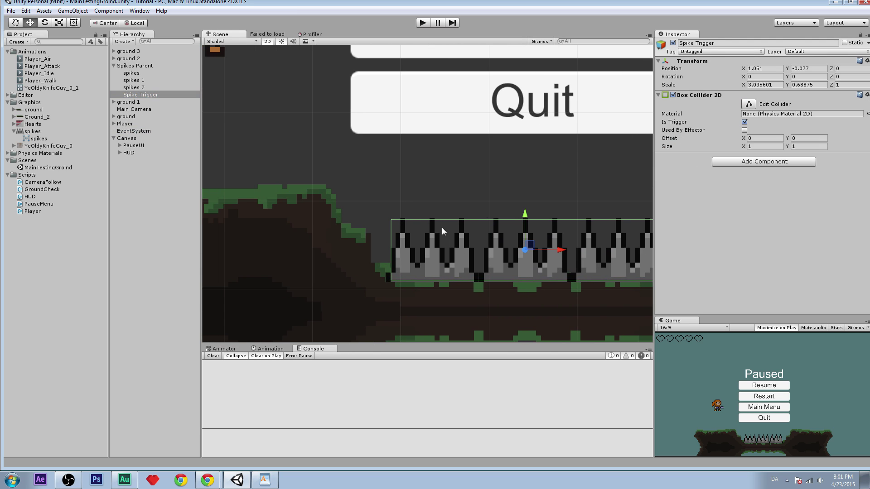
middle_drag(464, 192, 444, 195)
middle_drag(315, 130, 339, 184)
scroll(360, 182, down, 7)
scroll(490, 209, down, 2)
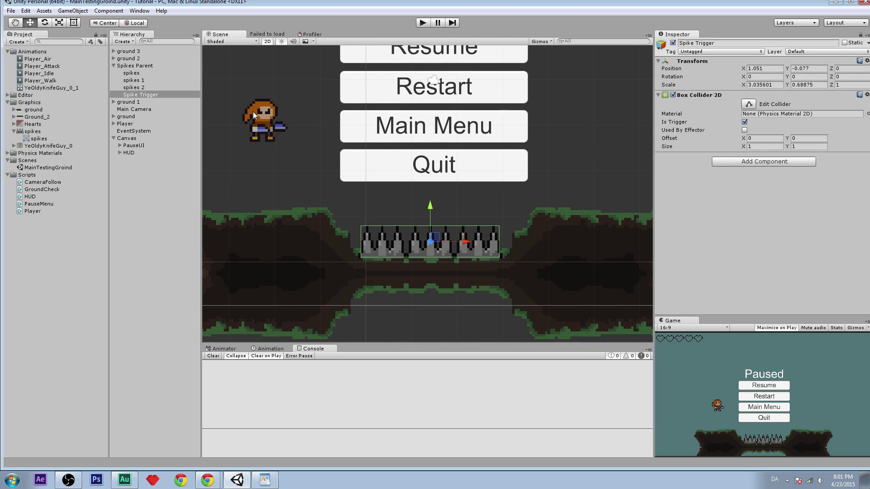
click(254, 113)
click(410, 235)
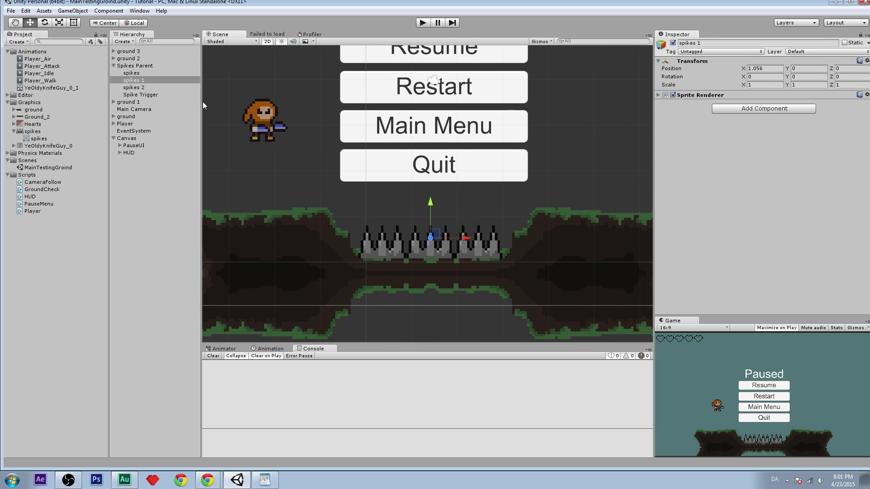
click(140, 94)
click(744, 130)
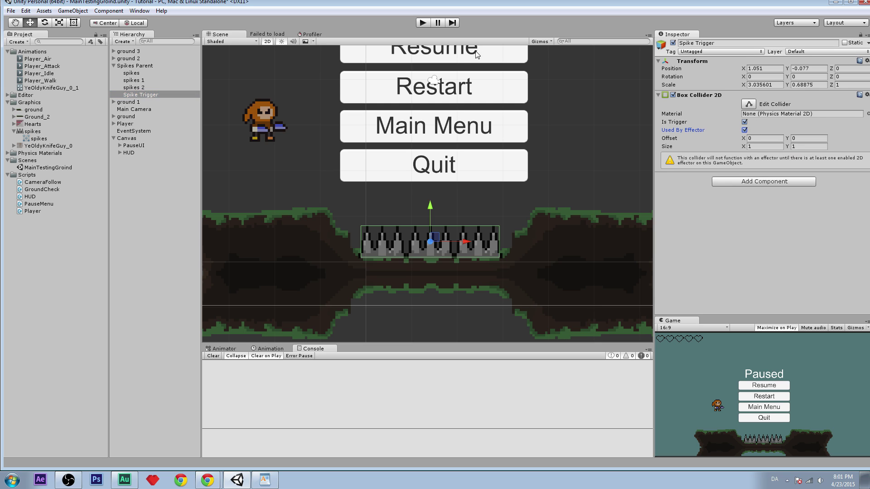
click(745, 130)
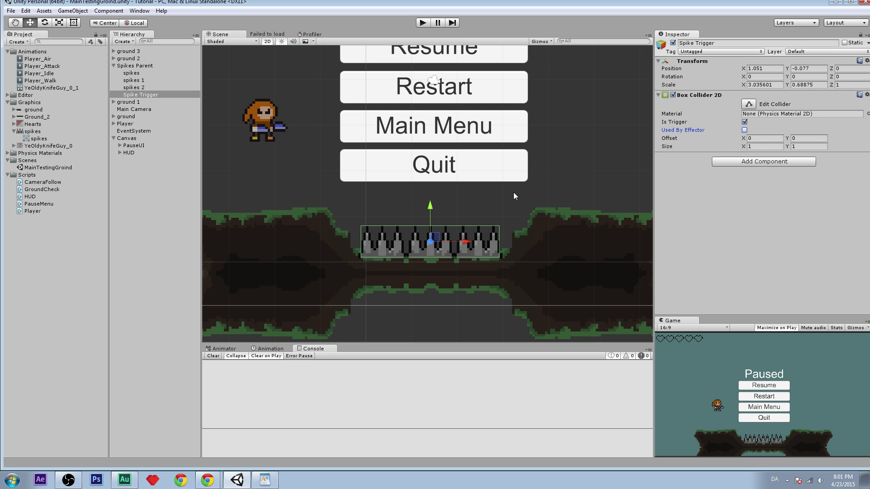
scroll(514, 194, down, 3)
scroll(514, 194, down, 1)
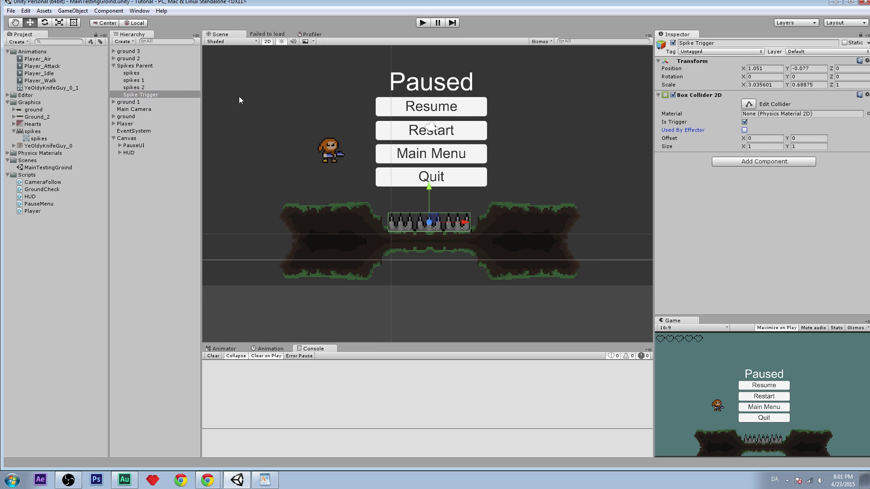
click(148, 73)
click(140, 65)
Select the Scripts folder in the Project panel
scroll(491, 202, up, 3)
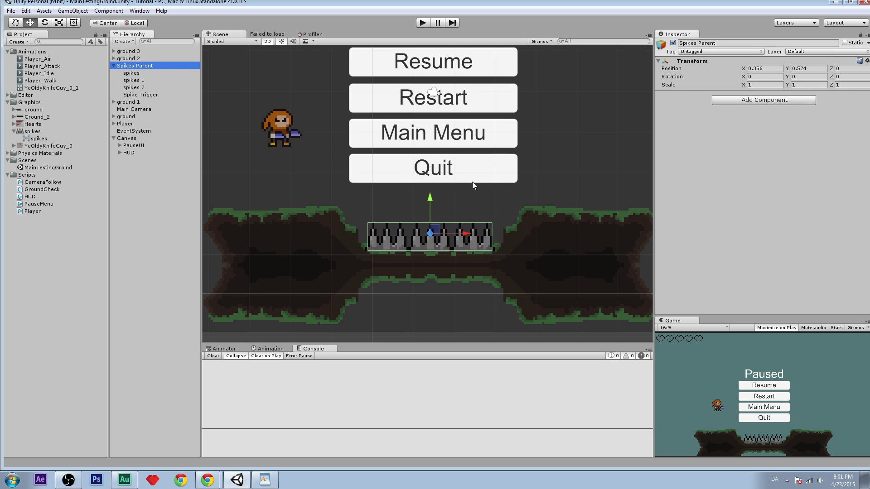
scroll(423, 234, up, 1)
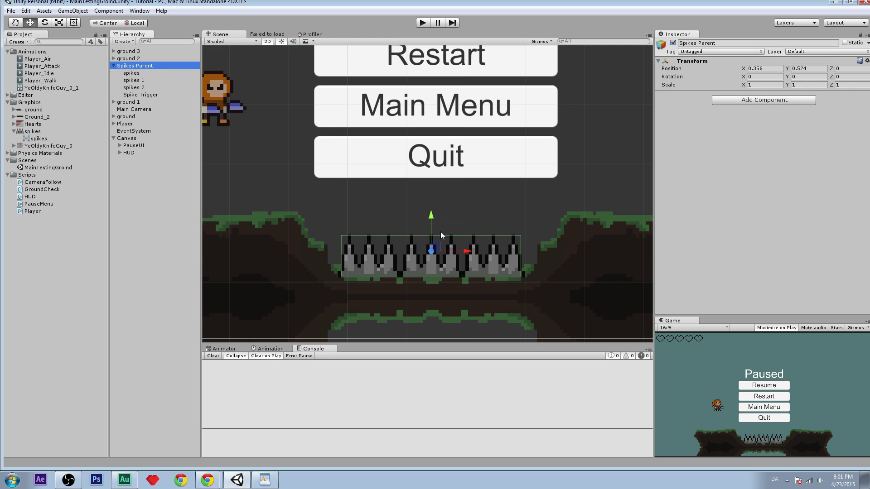
scroll(443, 236, up, 1)
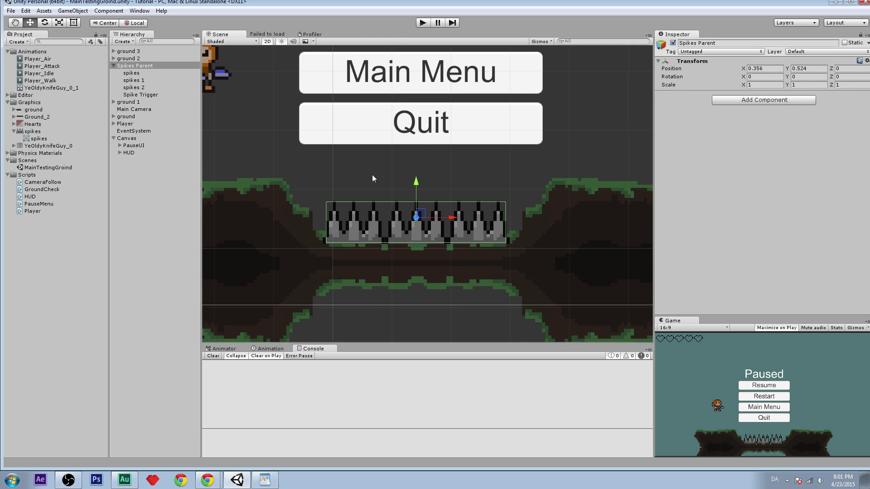
click(27, 175)
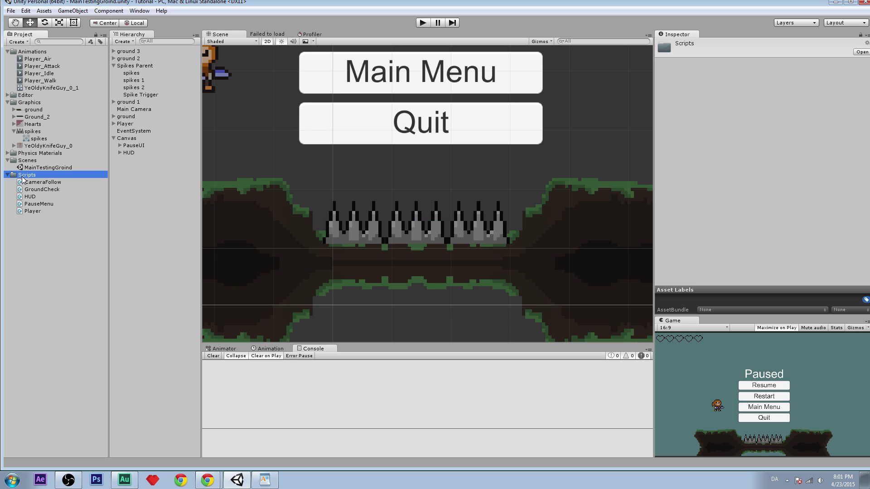
Create a C# script named 'Spikes' there and open it in MonoDevelop
right_click(23, 179)
mouse_move(49, 183)
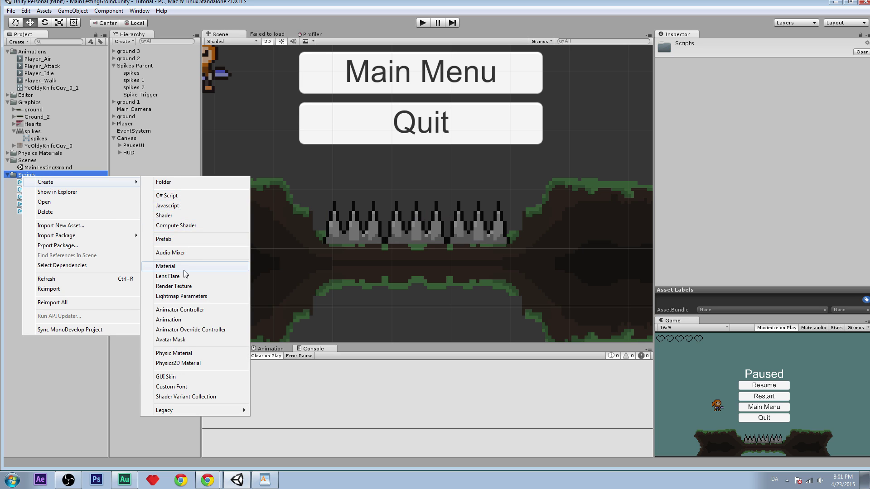
click(180, 197)
key(BackSpace)
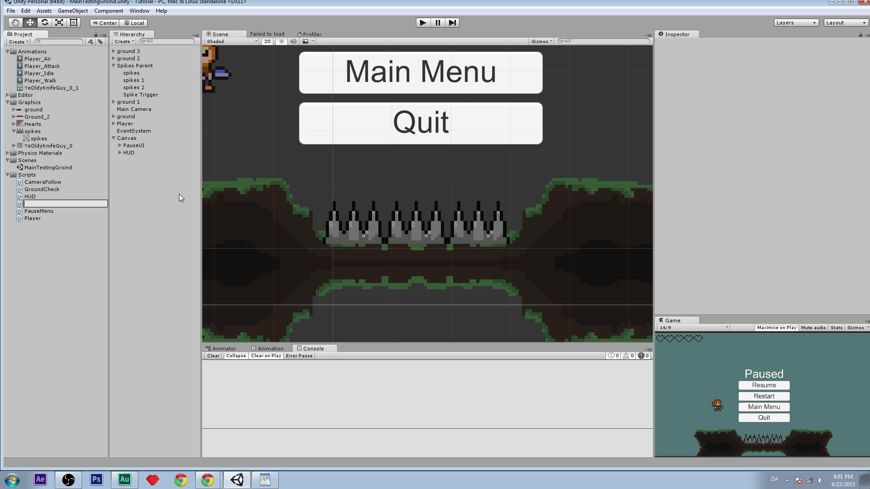
text(Spikes)
key(Return)
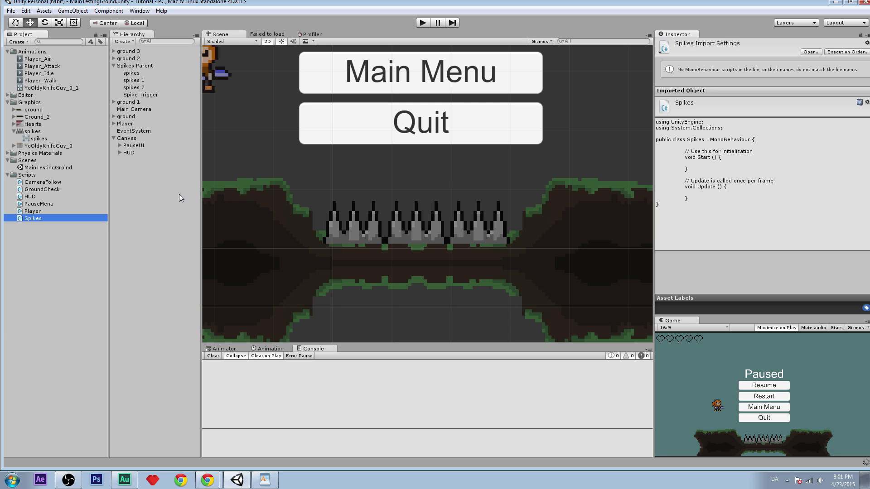
click(807, 53)
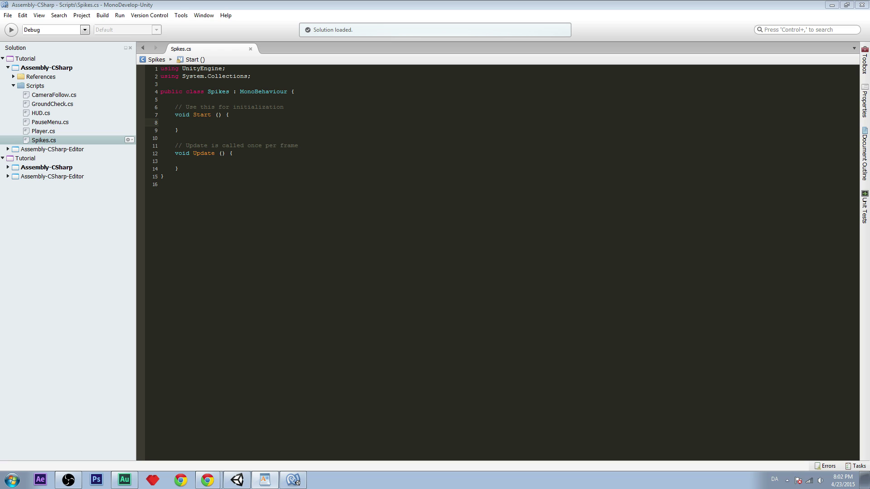
Delete the template Start and Update methods from Spikes.cs
drag(179, 169, 163, 106)
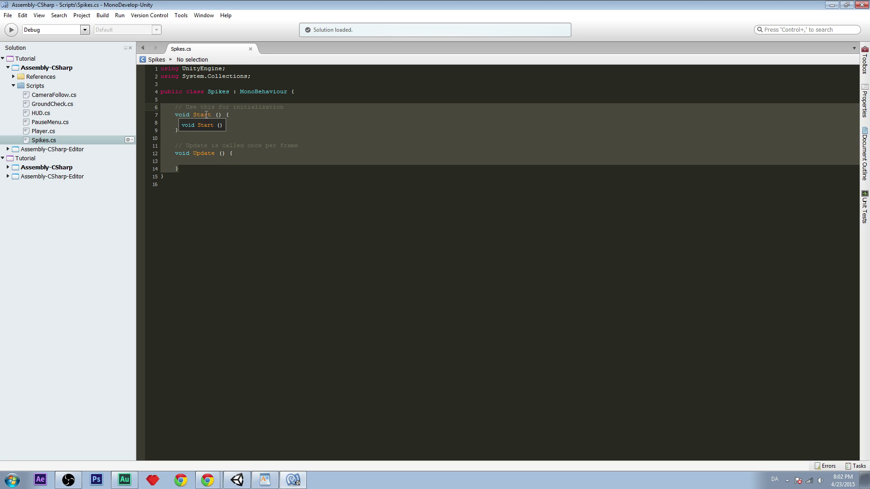
key(BackSpace)
key(Up)
key(Return)
key(Return)
key(Up)
key(ctrl+s)
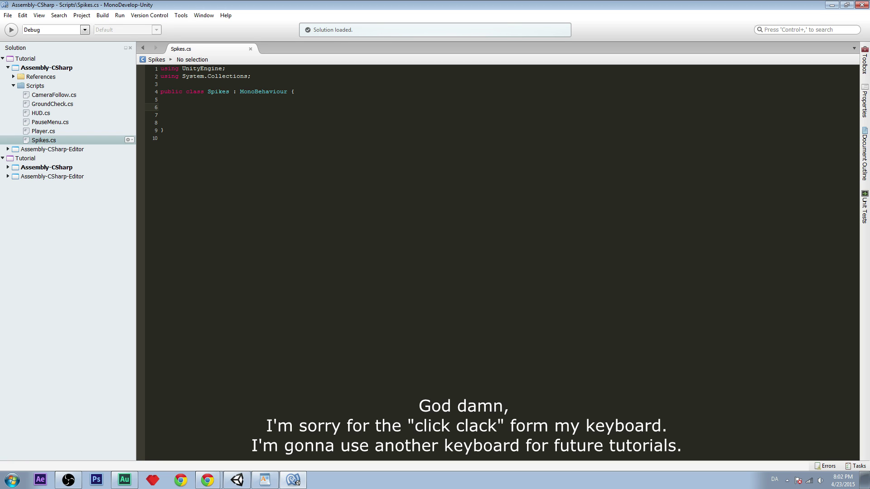
Declare the field 'private Player player;' and save
text(private Player player;)
key(ctrl+s)
key(Left)
key(Left)
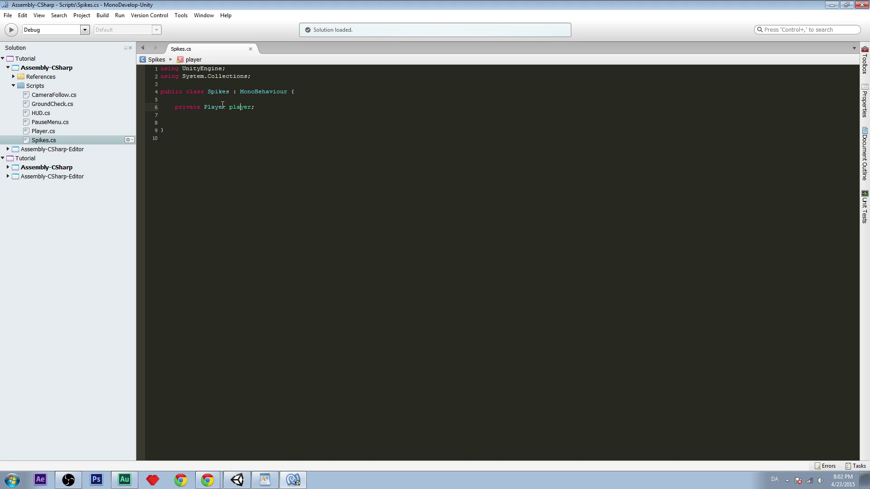
Add an empty 'void Start(){ }' method below the field and save
click(272, 109)
key(Return)
key(Return)
text(void )
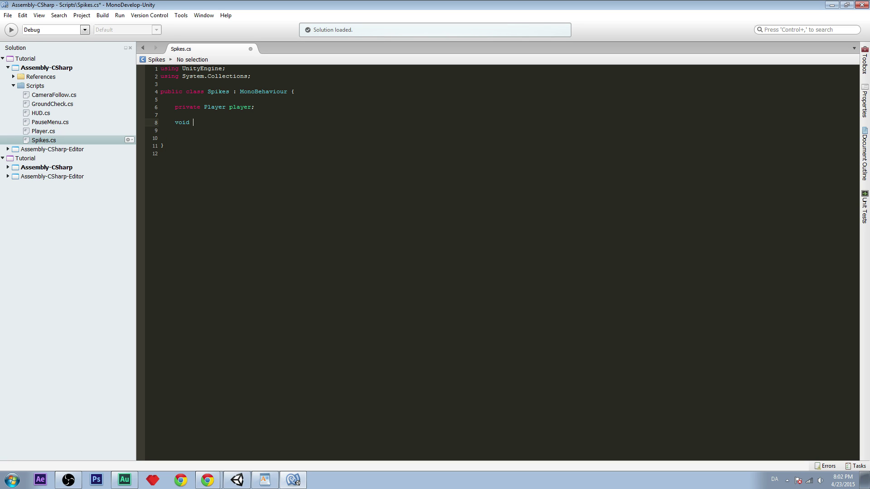
text(Start(){)
key(Return)
key(Return)
text(})
key(Up)
key(Return)
key(Return)
key(Up)
key(ctrl+s)
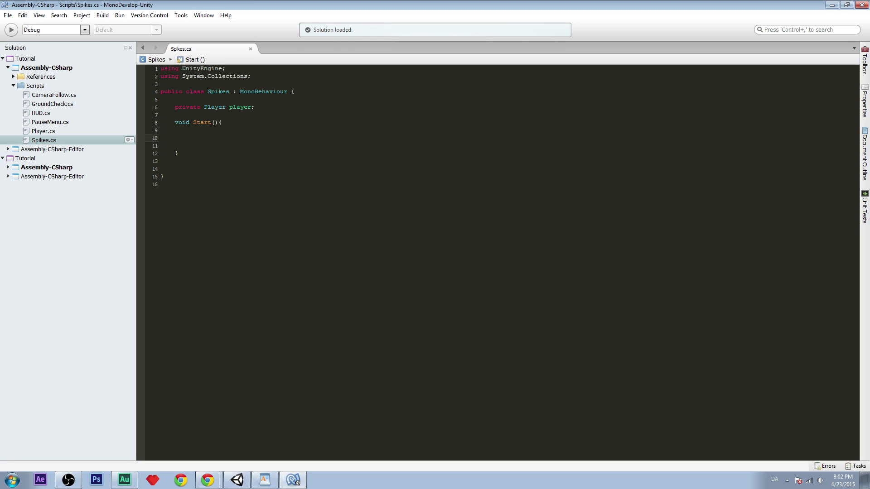
In Start, write 'player = GameObject.FindGameObjectWithTag("Player").GetComponent<Player>();' and save
click(186, 130)
click(201, 138)
drag(230, 108, 251, 108)
click(190, 138)
text(pla)
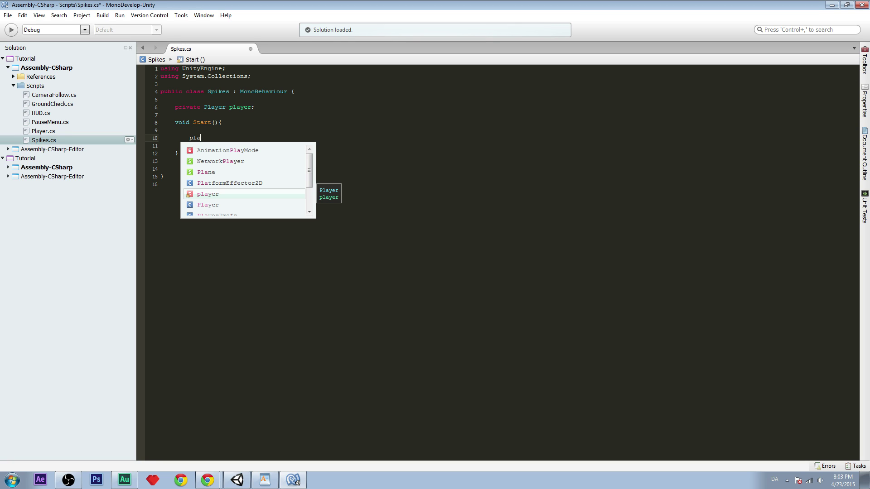
text(yer ?= gameObject)
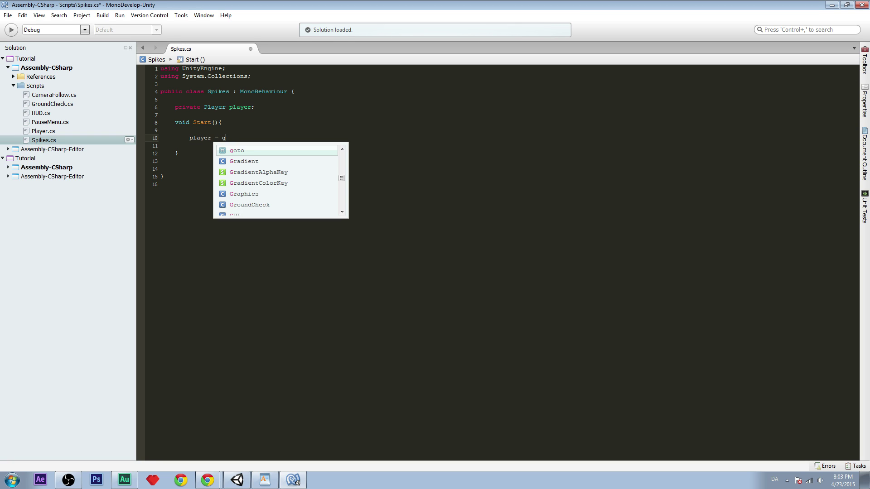
key(BackSpace)
key(BackSpace)
key(BackSpace)
key(BackSpace)
key(BackSpace)
key(BackSpace)
key(BackSpace)
key(BackSpace)
key(BackSpace)
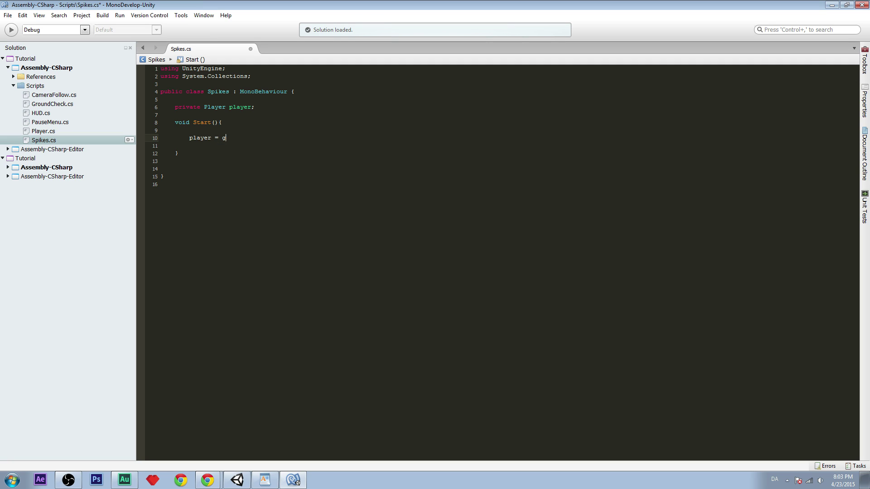
text(GameObject.)
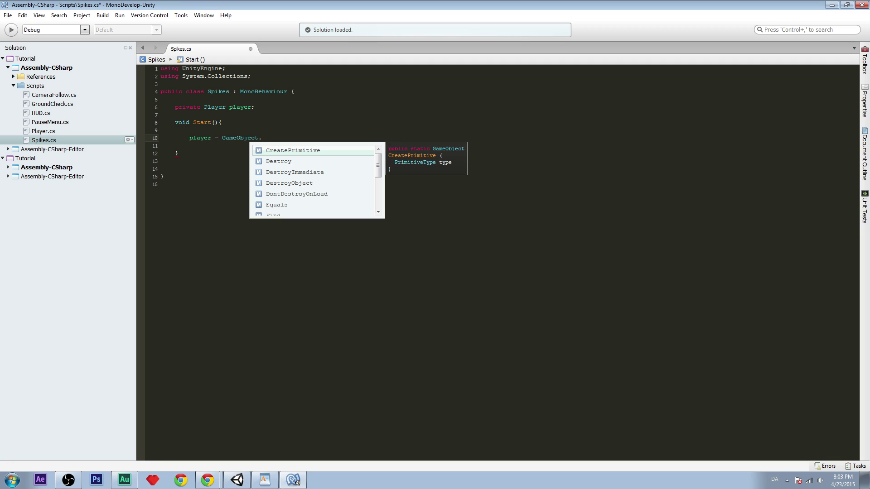
text(FindGameObjectWithTag)
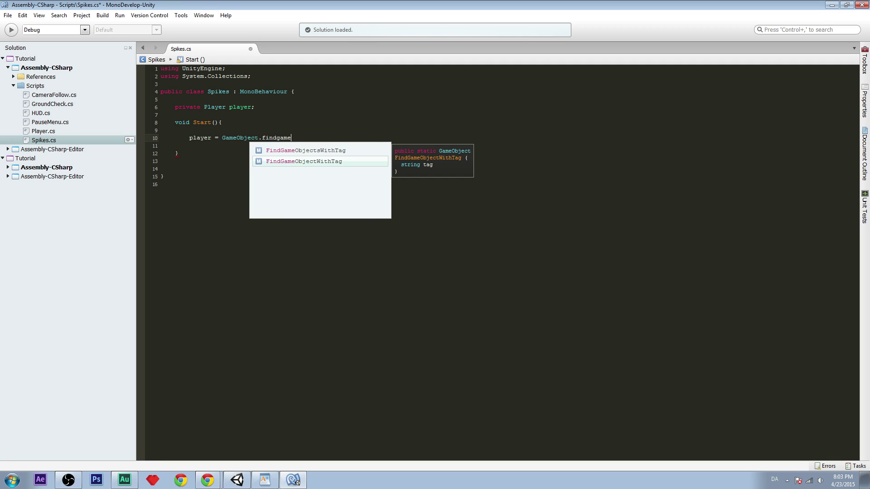
key(Return)
text(()
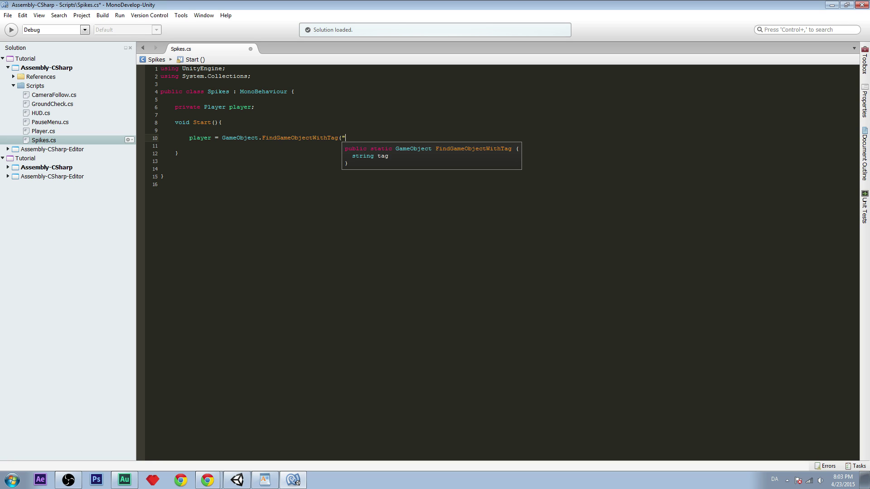
text("Player"))
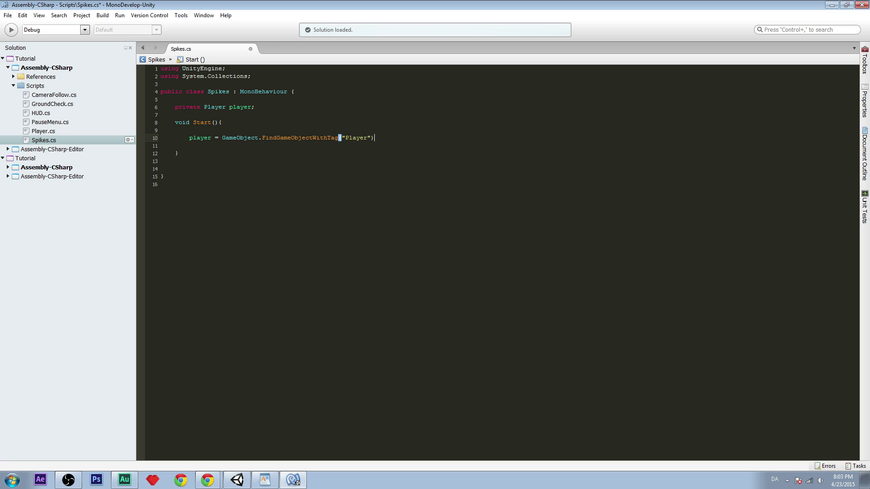
text(.)
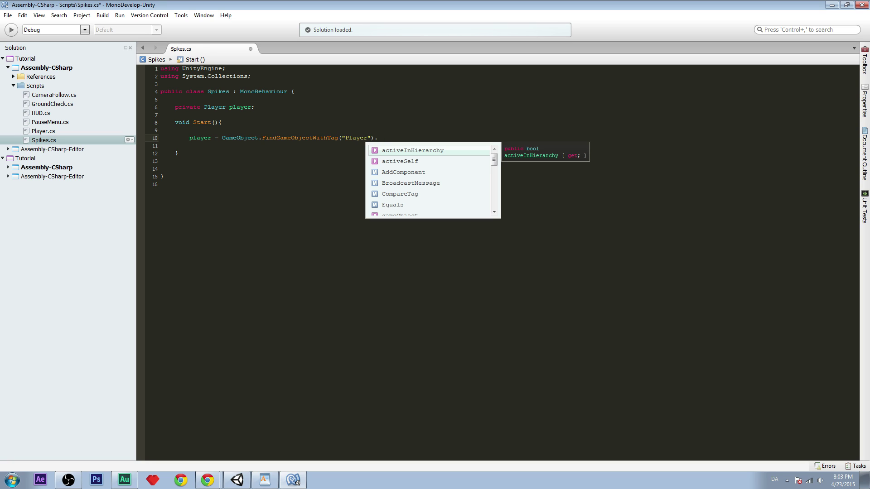
text(GetComponent)
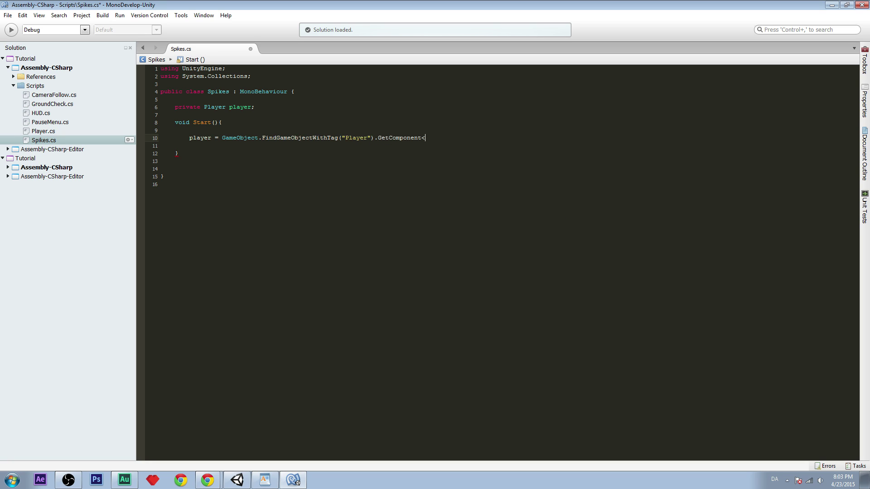
text(<Player)
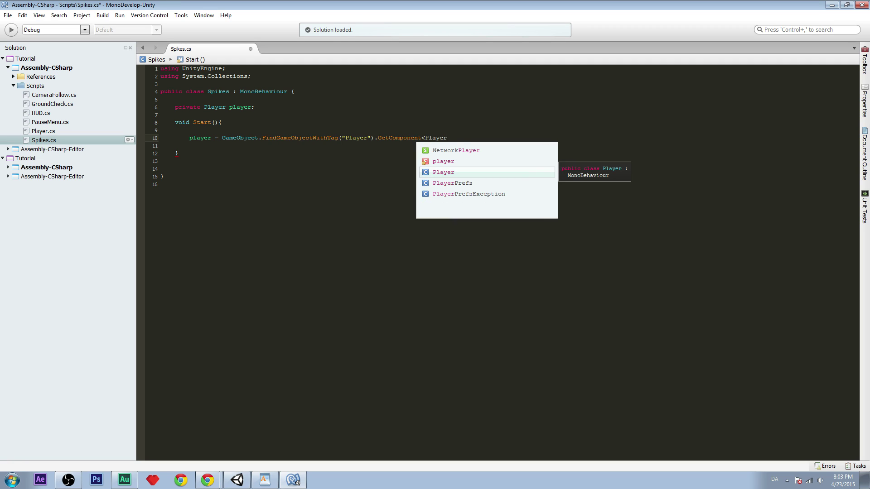
text(>();)
key(ctrl+s)
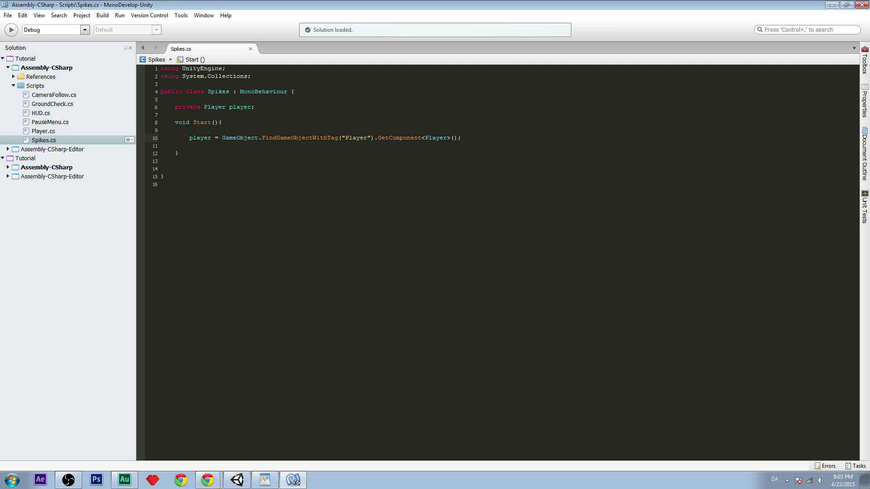
Review the new lookup statement and place the caret after Start's closing brace
drag(190, 137, 462, 138)
click(266, 137)
drag(222, 138, 374, 138)
click(358, 142)
click(353, 138)
double_click(357, 139)
click(461, 155)
Add an empty 'void OnTriggerEnter2D(Collider2D col)' method below Start and save
key(Return)
key(Return)
text(void )
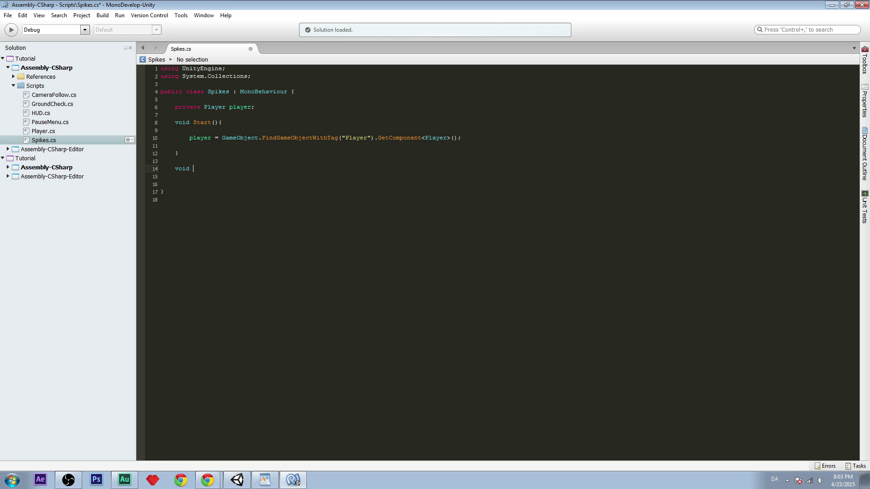
text(OnTriggerEnter2D(Collider2D)
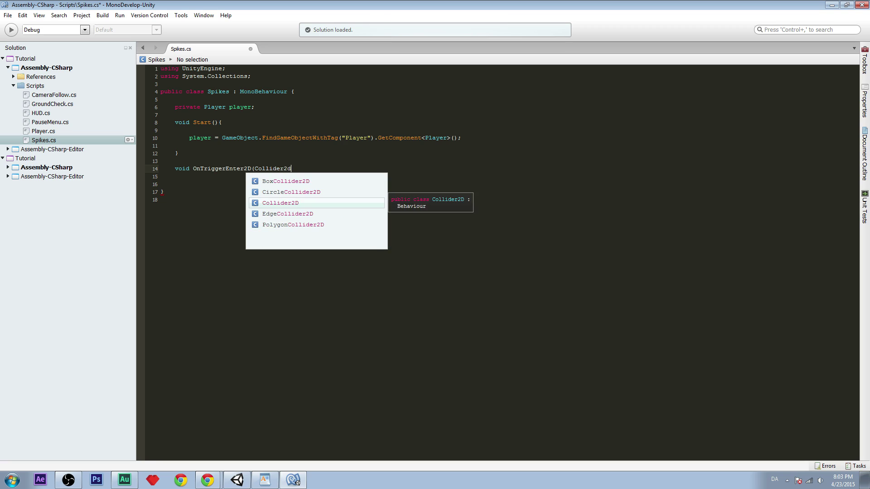
text( col){)
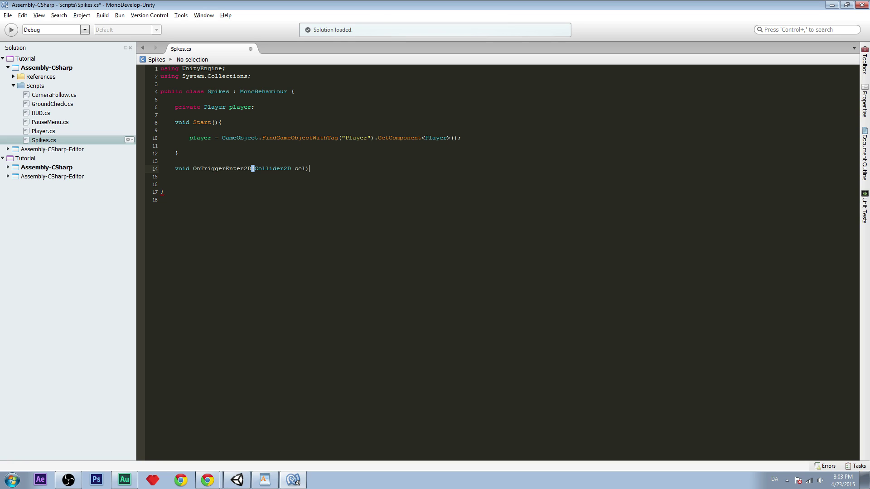
key(Return)
key(Return)
text(})
key(Return)
key(Return)
key(Up)
key(Up)
key(Up)
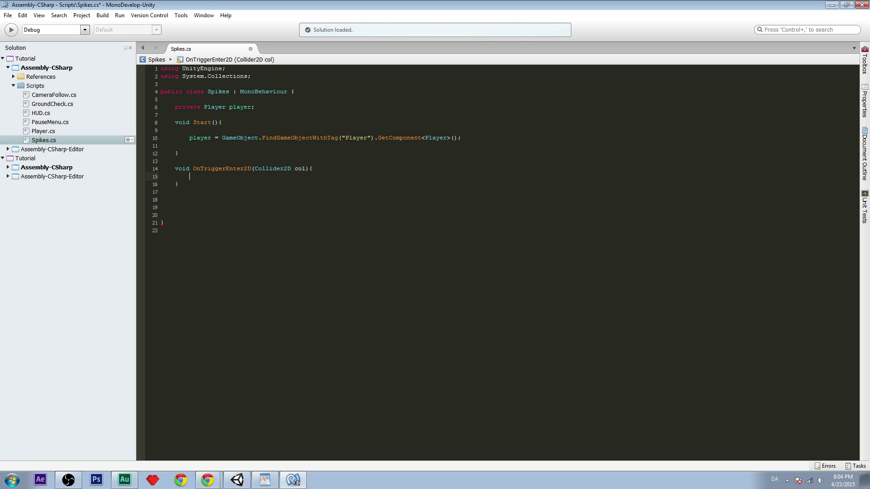
key(Return)
key(Return)
key(Up)
key(ctrl+s)
Inside it, add an empty 'if(col.CompareTag("Player"))' block and save
click(207, 170)
click(223, 186)
text(if)
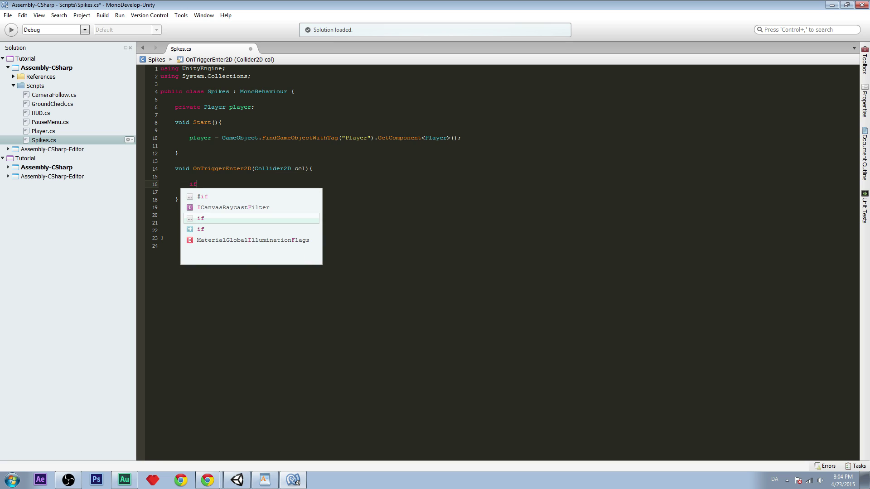
text(()
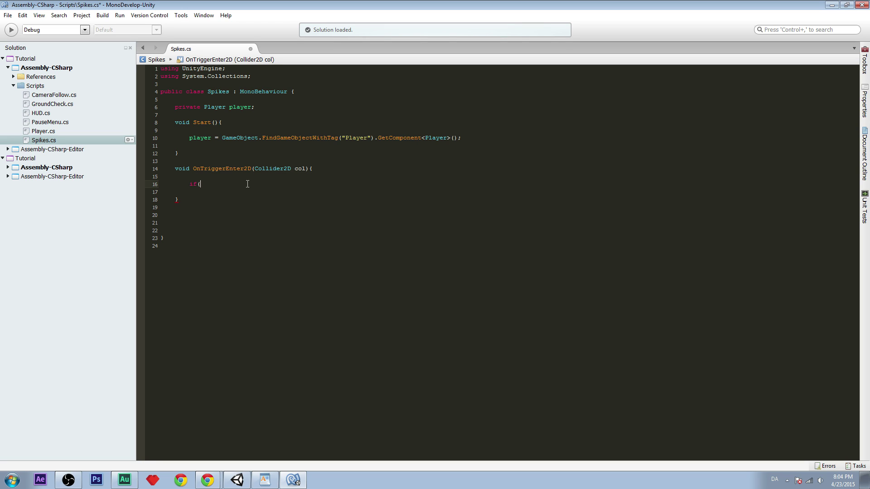
text(col.compa)
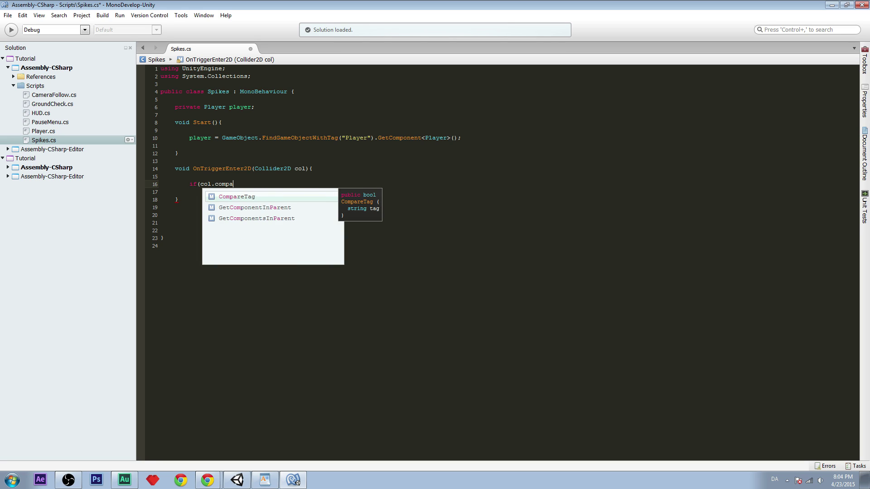
key(Return)
text(("Pla)
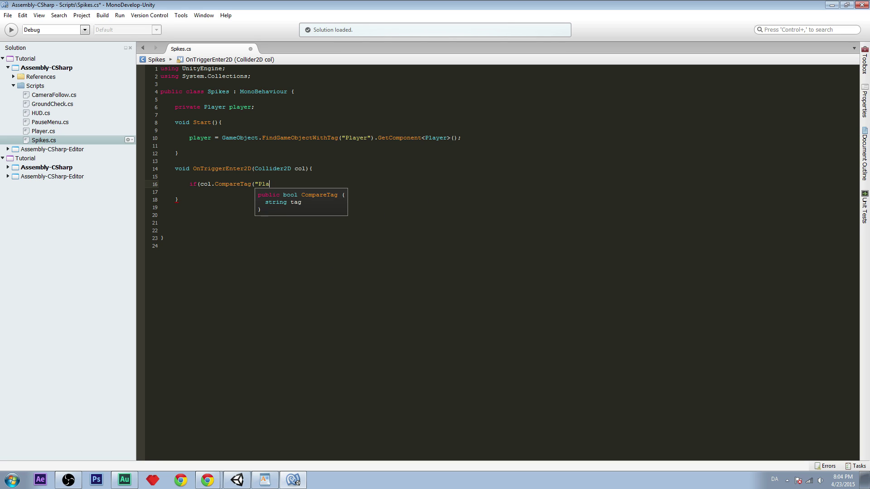
text(yer")){)
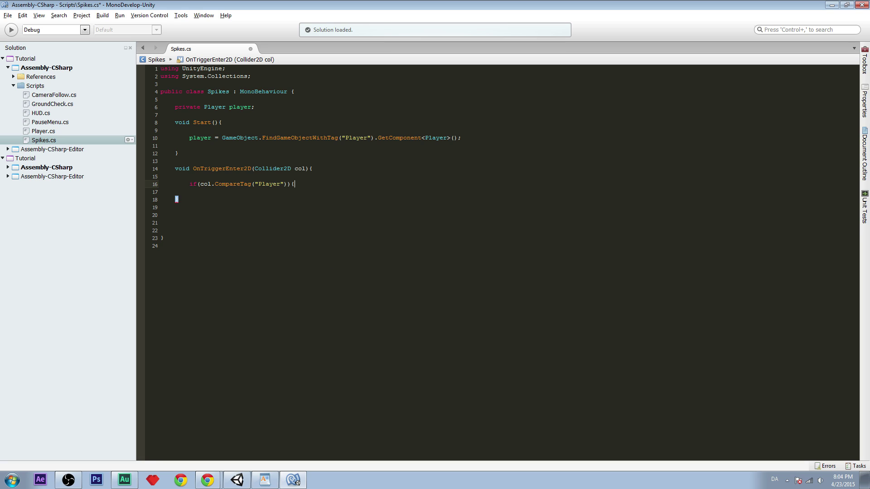
key(Return)
key(Return)
key(Return)
key(ctrl+s)
key(Up)
Open the Player script from Unity's Project panel in MonoDevelop
click(238, 480)
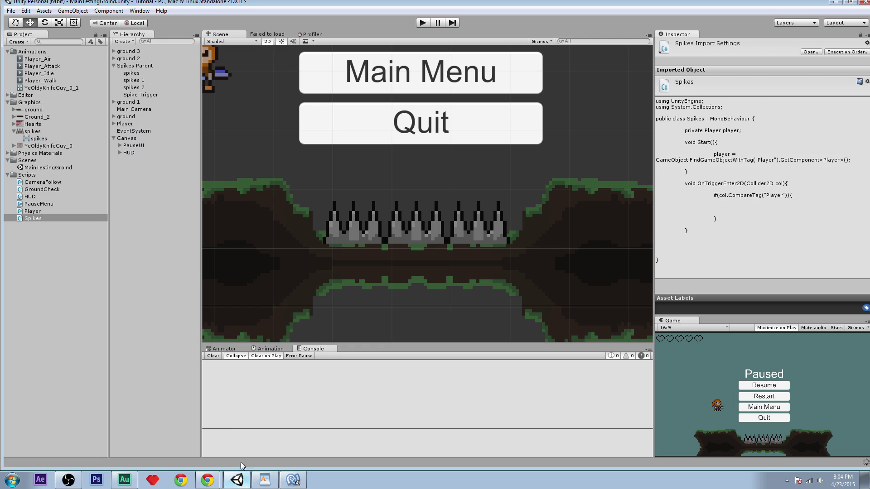
click(41, 211)
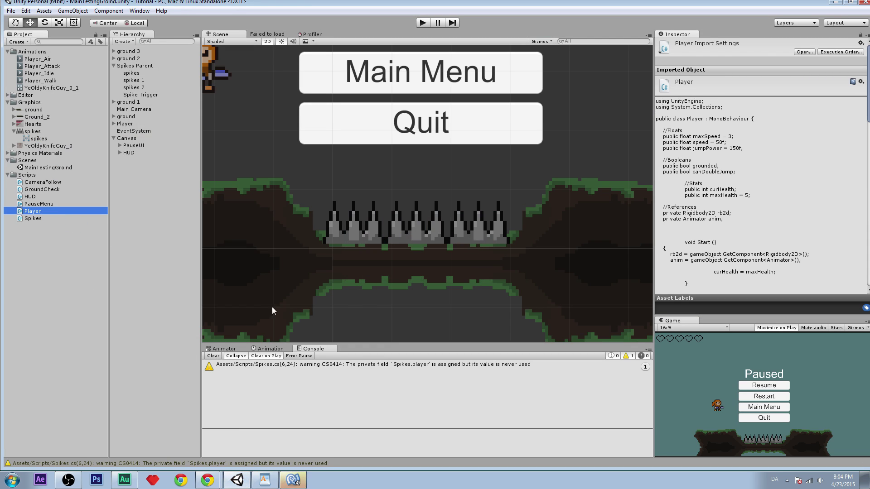
click(294, 481)
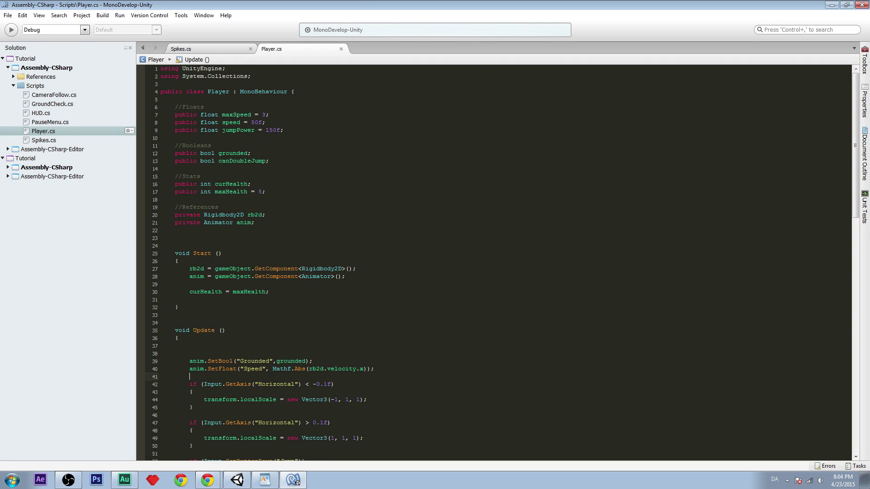
scroll(291, 366, down, 20)
scroll(273, 350, down, 4)
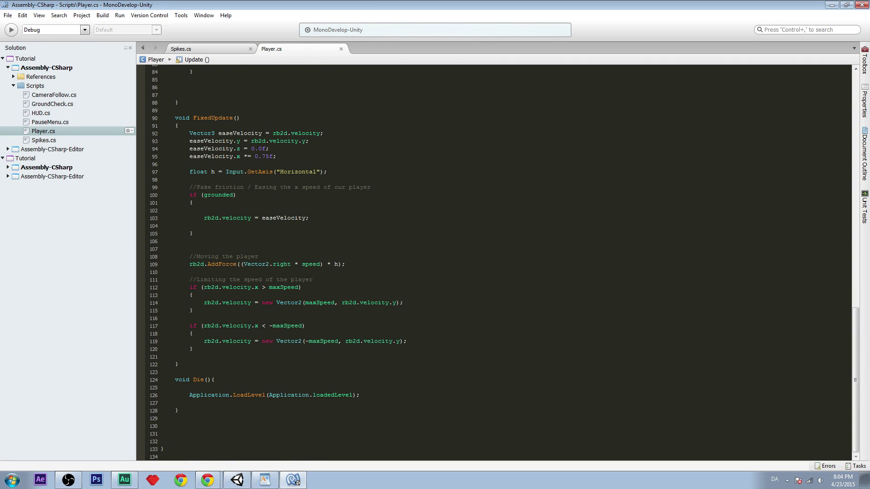
click(195, 428)
click(210, 48)
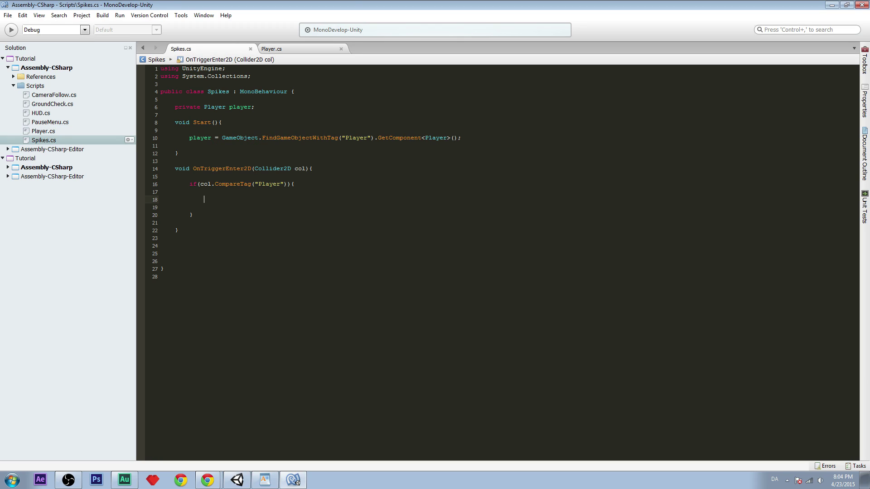
drag(188, 139, 463, 140)
click(236, 201)
click(291, 50)
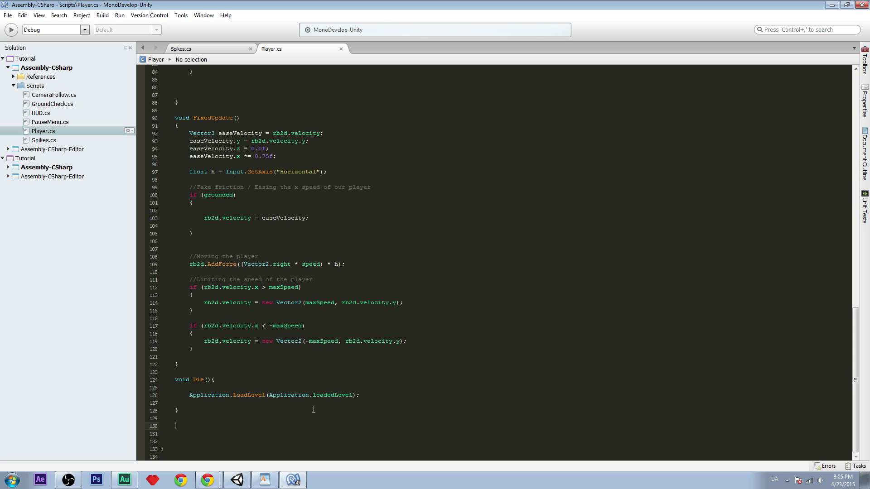
Type 'public void Damage(int dmg){' on line 130, create its body, and save
text(public void Damage(int dmg)
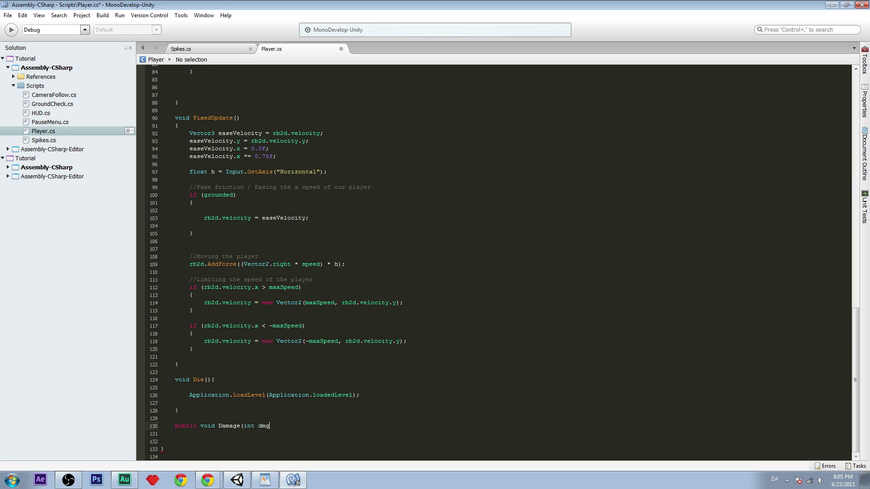
text(){)
key(Return)
key(Return)
key(Return)
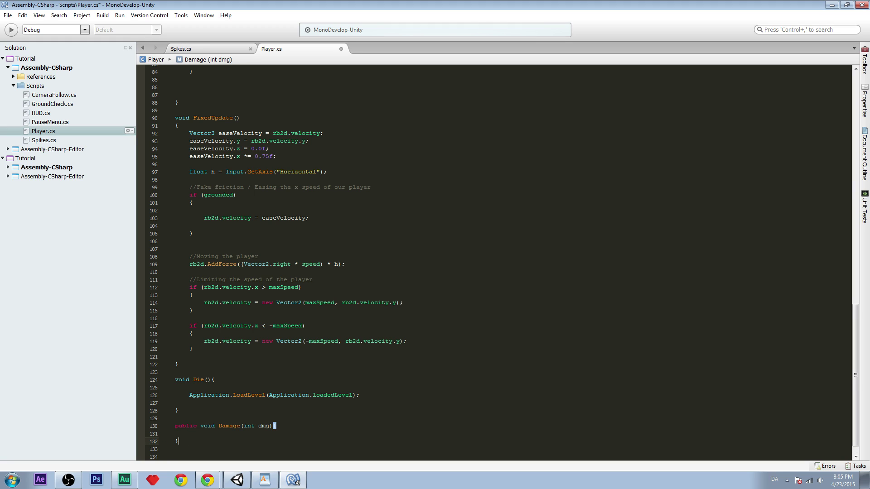
key(ctrl+s)
scroll(319, 353, down, 2)
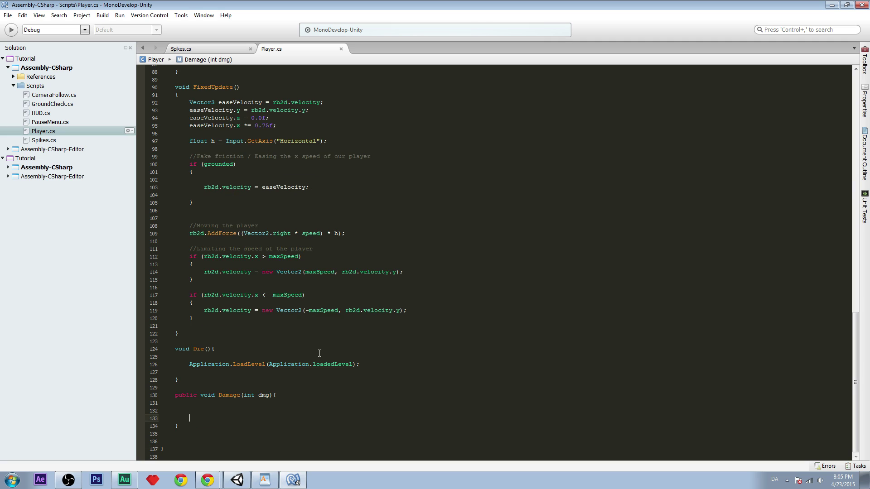
Review the Damage declaration, highlighting the int dmg parameter and the public keyword
click(186, 395)
drag(243, 396, 268, 395)
click(282, 398)
click(265, 395)
drag(245, 395, 272, 396)
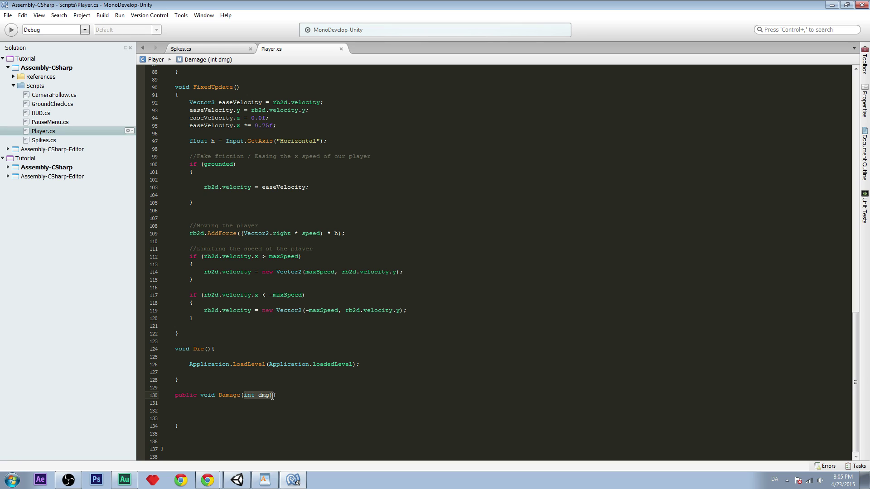
click(205, 397)
double_click(186, 396)
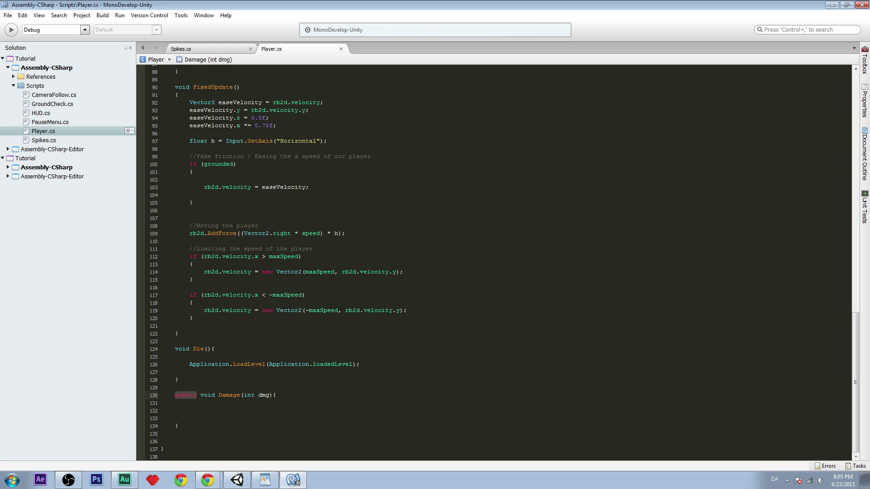
click(179, 395)
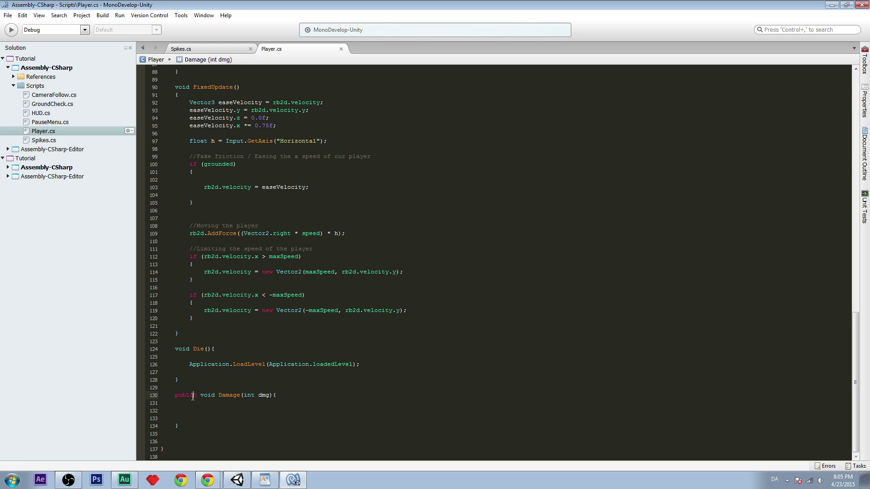